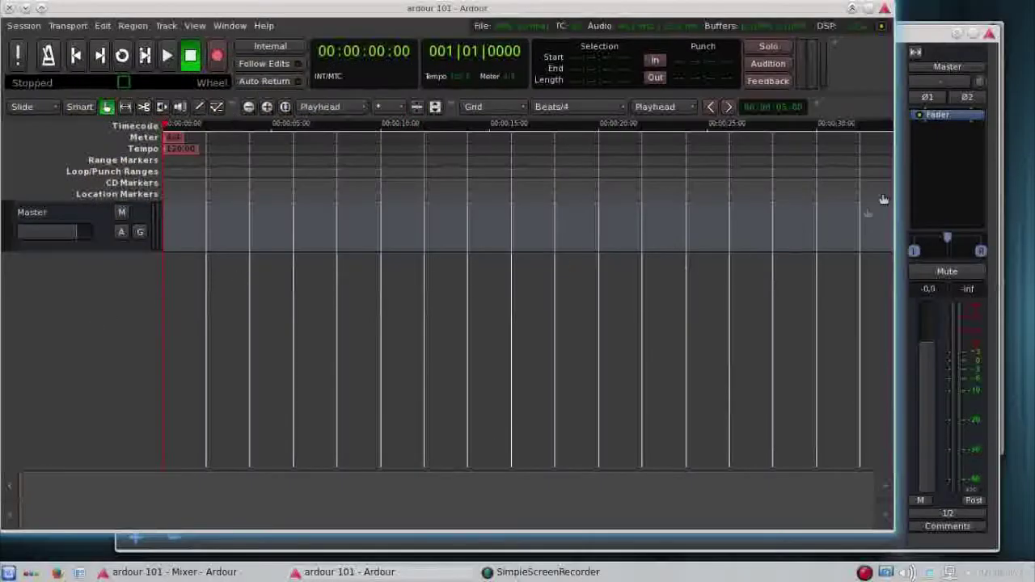
# Show the Bars & Beats ruler on the timeline
pyautogui.rightClick(46, 157)
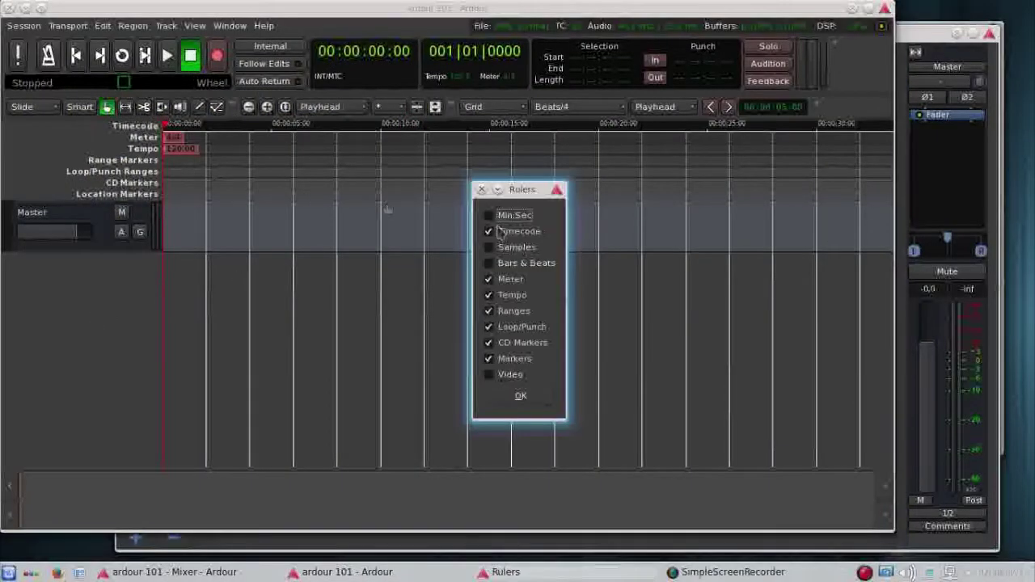
pyautogui.click(523, 263)
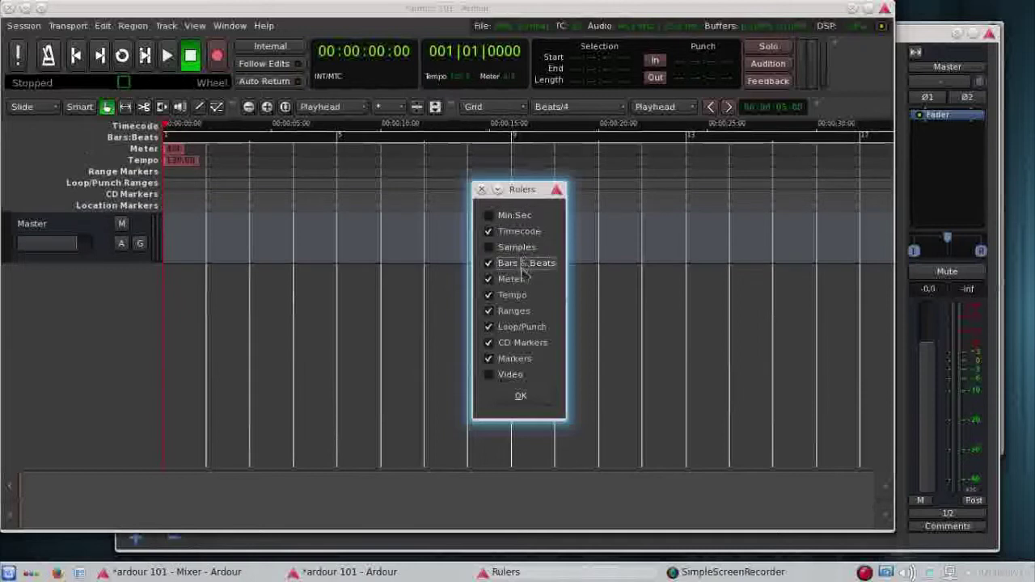
pyautogui.click(525, 395)
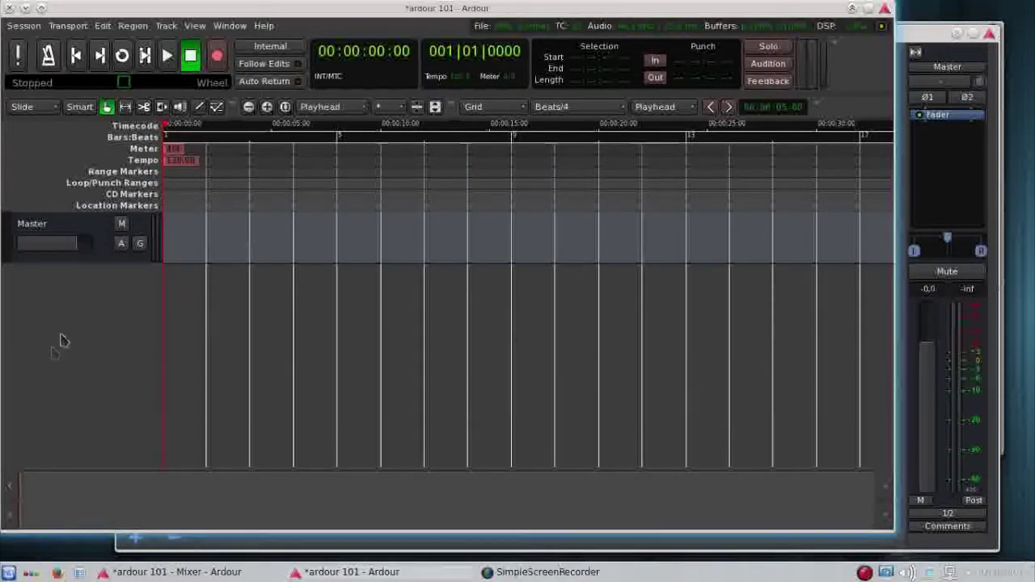
# Add a mono audio track, Audio 1, and arm it for recording
pyautogui.doubleClick(109, 325)
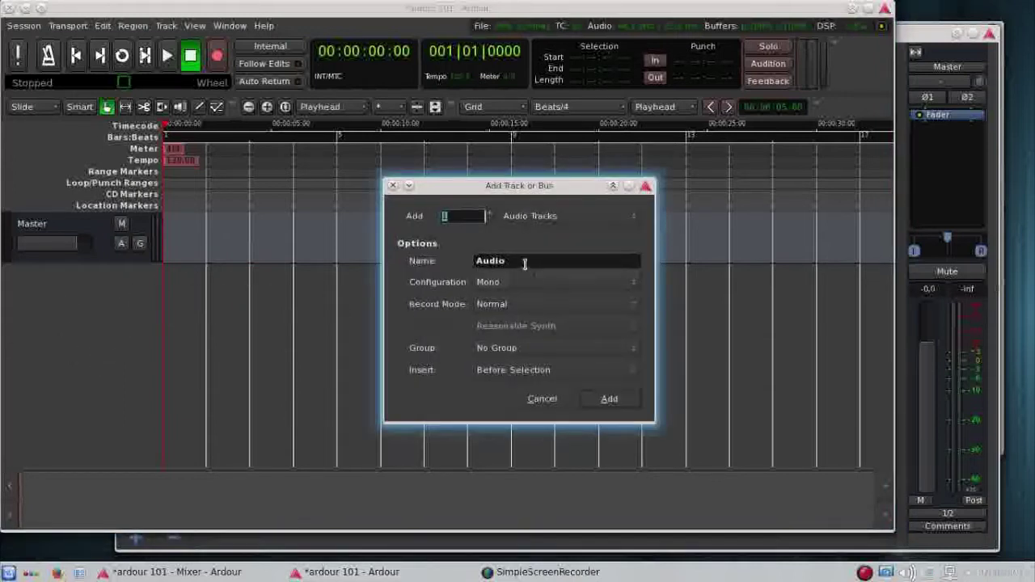
pyautogui.moveTo(524, 263); pyautogui.dragTo(470, 260)
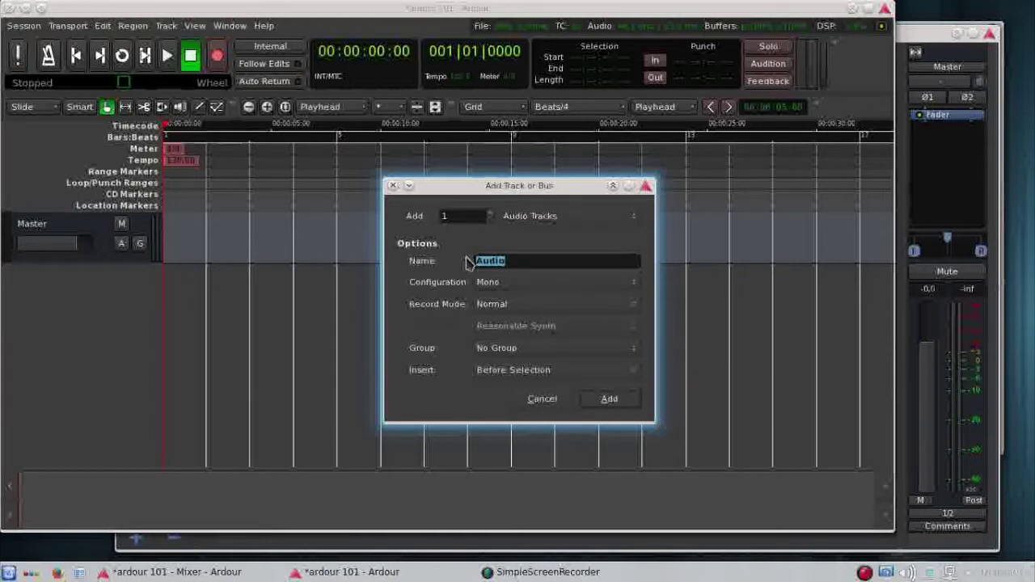
pyautogui.click(609, 399)
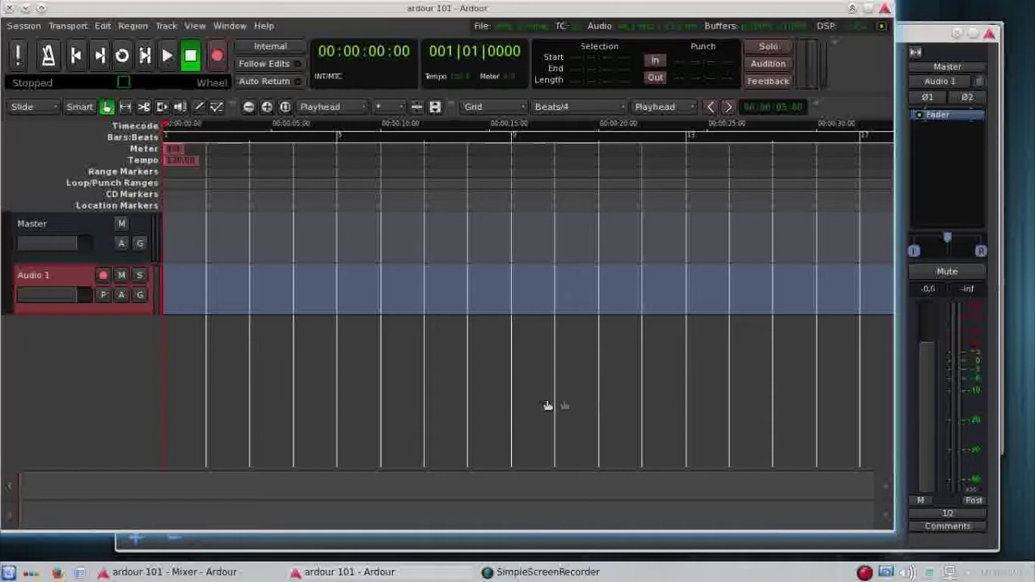
pyautogui.click(103, 275)
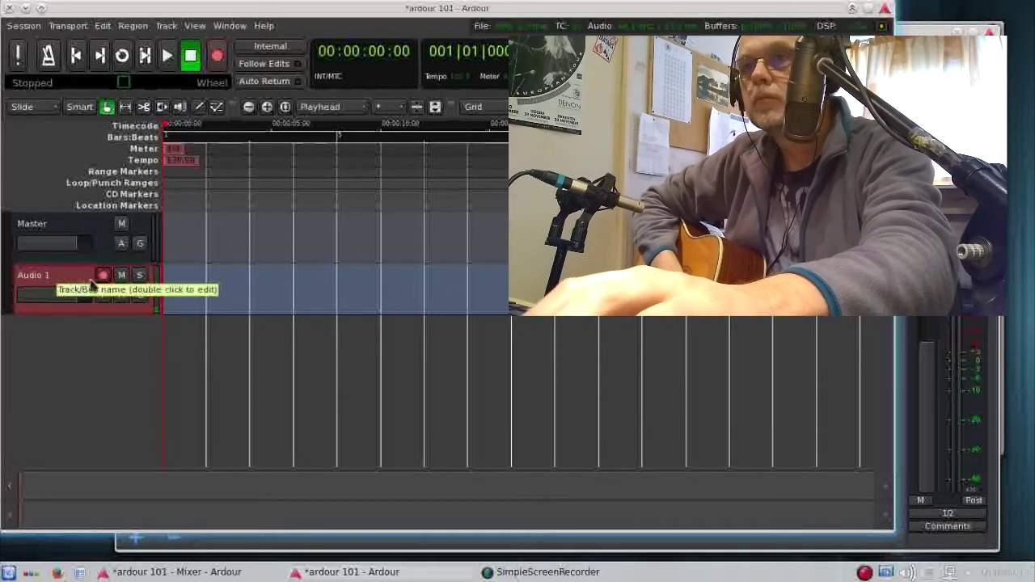
# Rename the Audio 1 track to 'vocal' and save the session with Ctrl+S
pyautogui.doubleClick(58, 280)
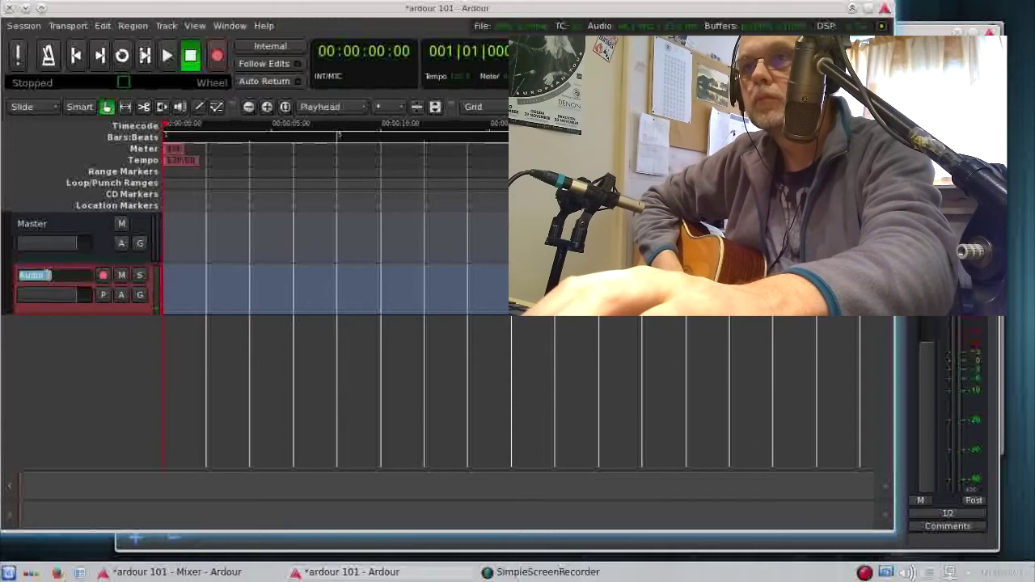
pyautogui.write('voc')
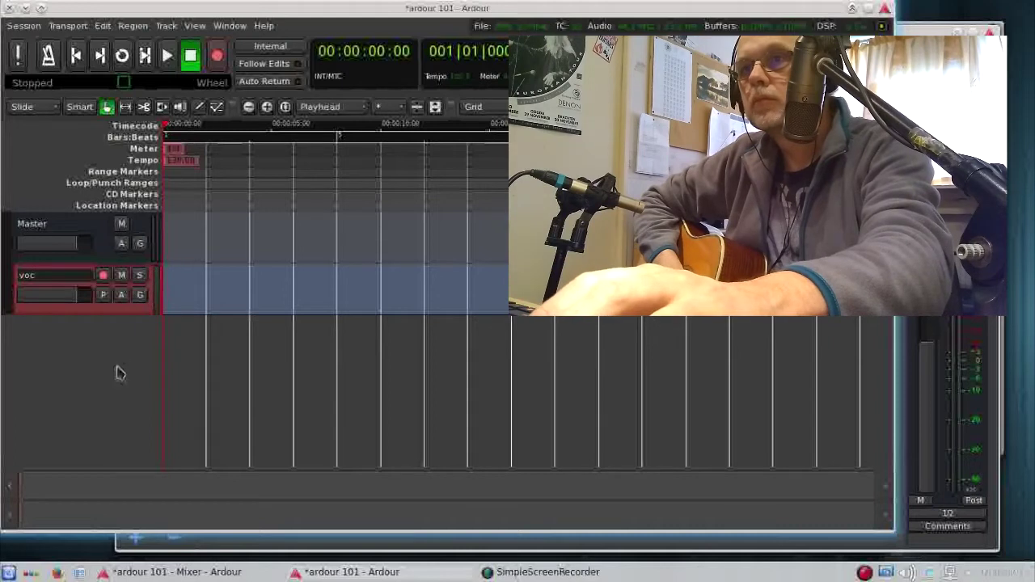
pyautogui.press('Escape')
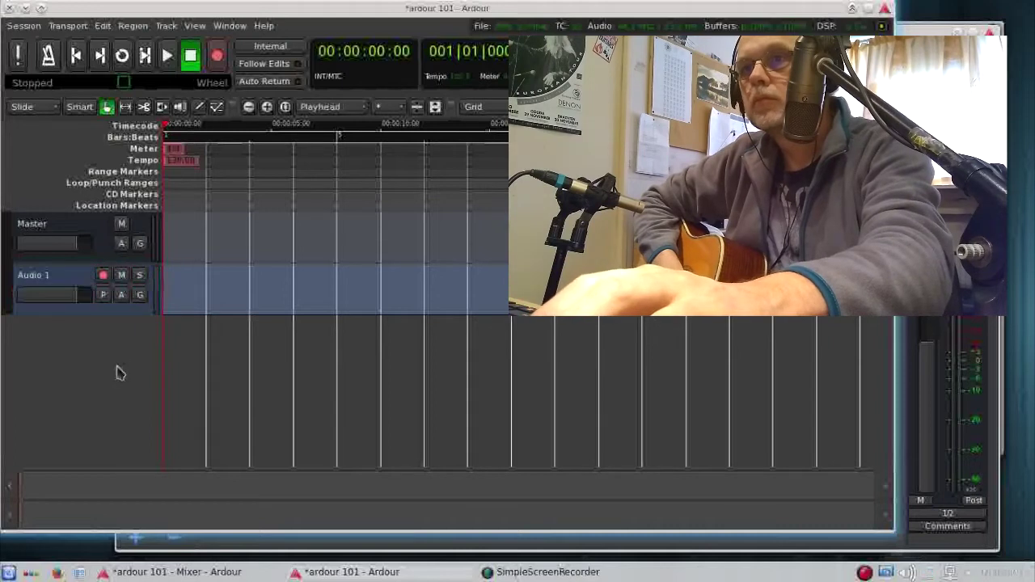
pyautogui.doubleClick(46, 275)
pyautogui.write('vocal')
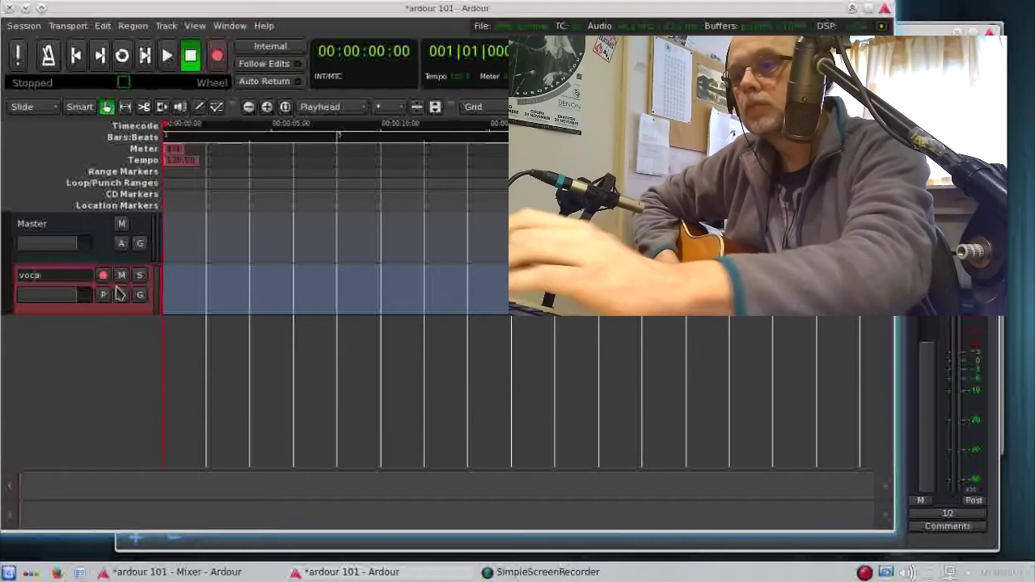
pyautogui.press('Return')
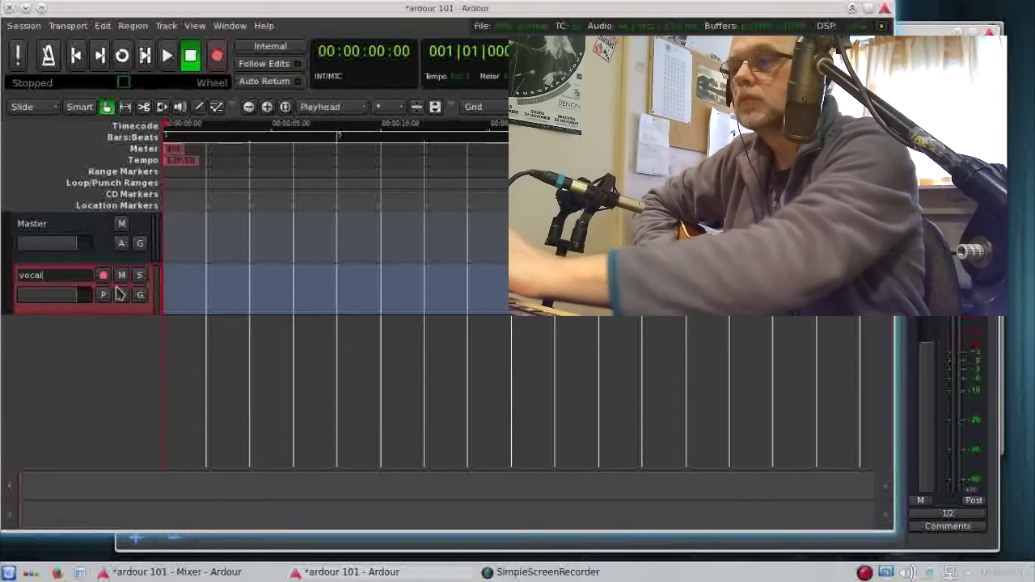
pyautogui.hotkey('ctrl', 's')
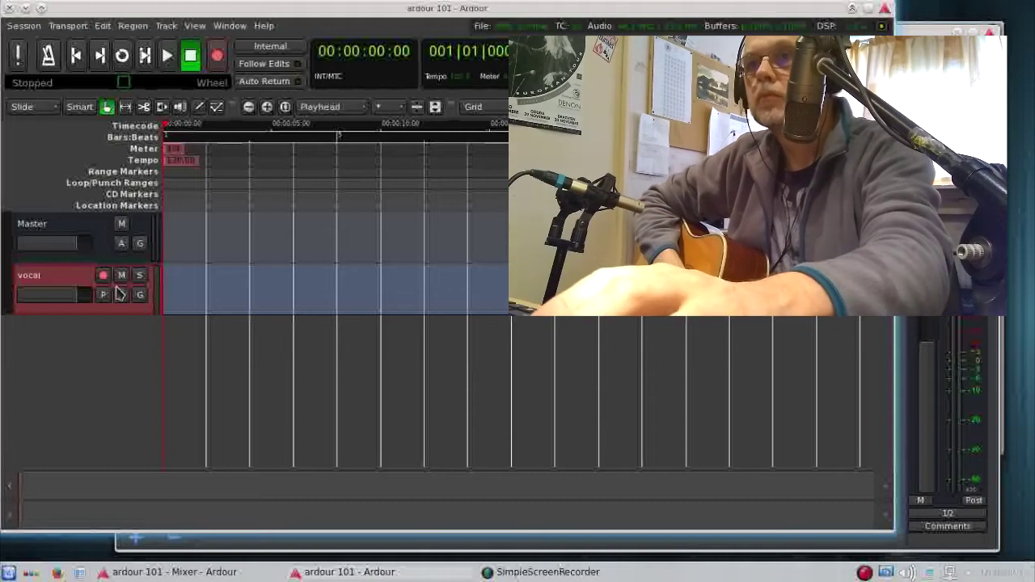
# Add a second mono audio track named 'guitar' and arm it for recording
pyautogui.click(83, 366)
pyautogui.doubleClick(84, 366)
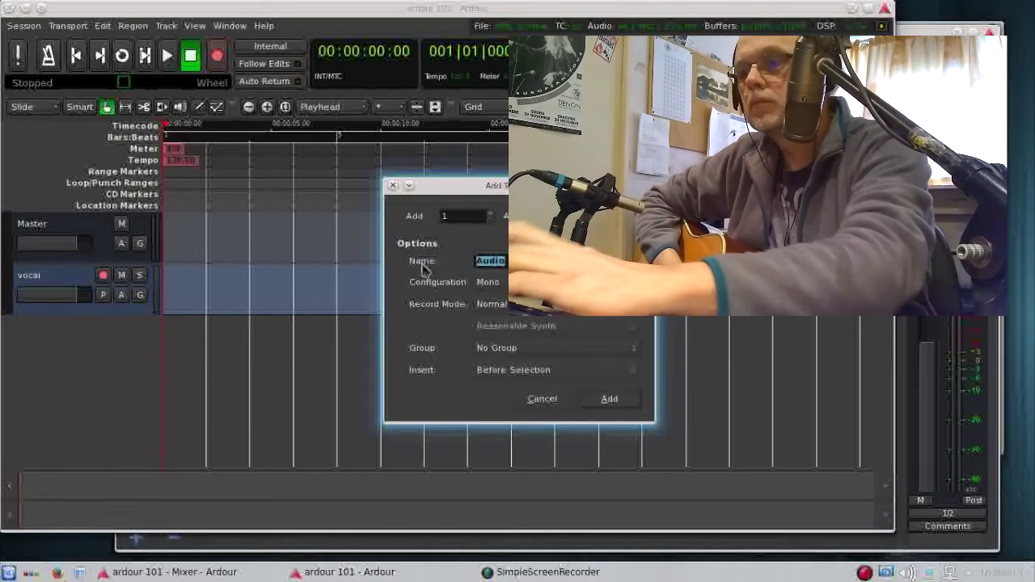
pyautogui.write('guitar')
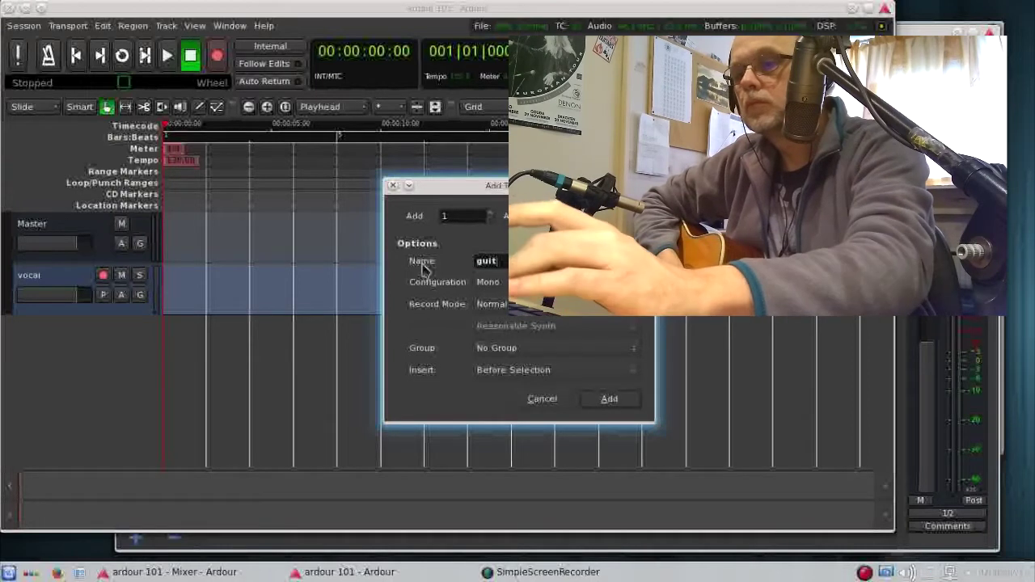
pyautogui.click(609, 401)
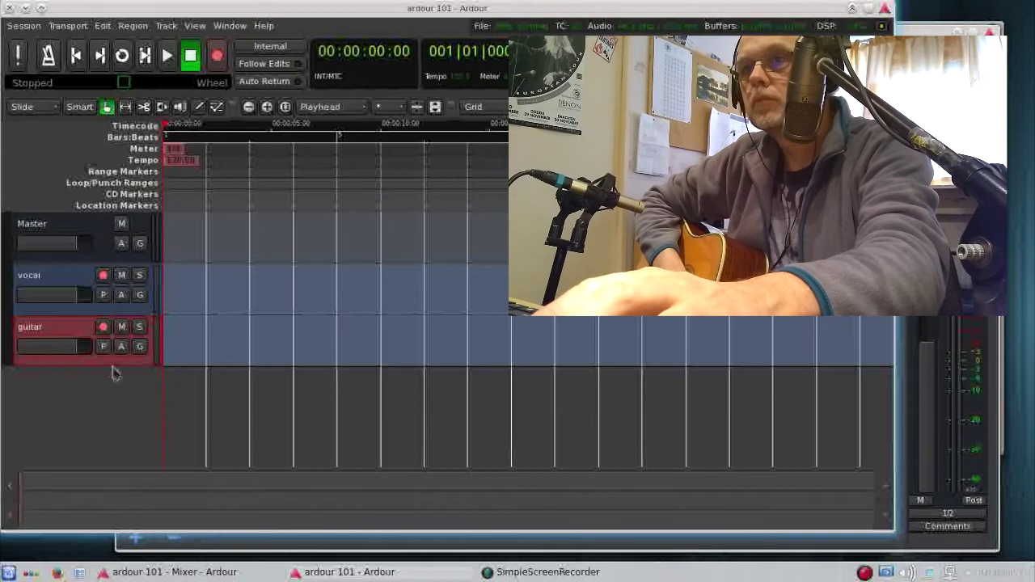
pyautogui.click(103, 326)
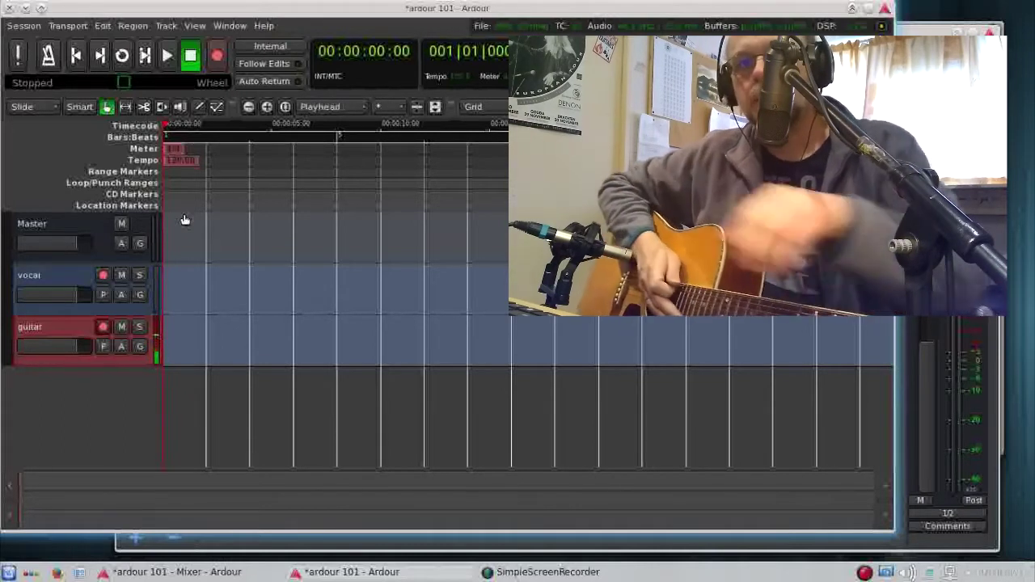
# Record-enable the vocal track so it shows the incoming microphone signal
pyautogui.click(104, 277)
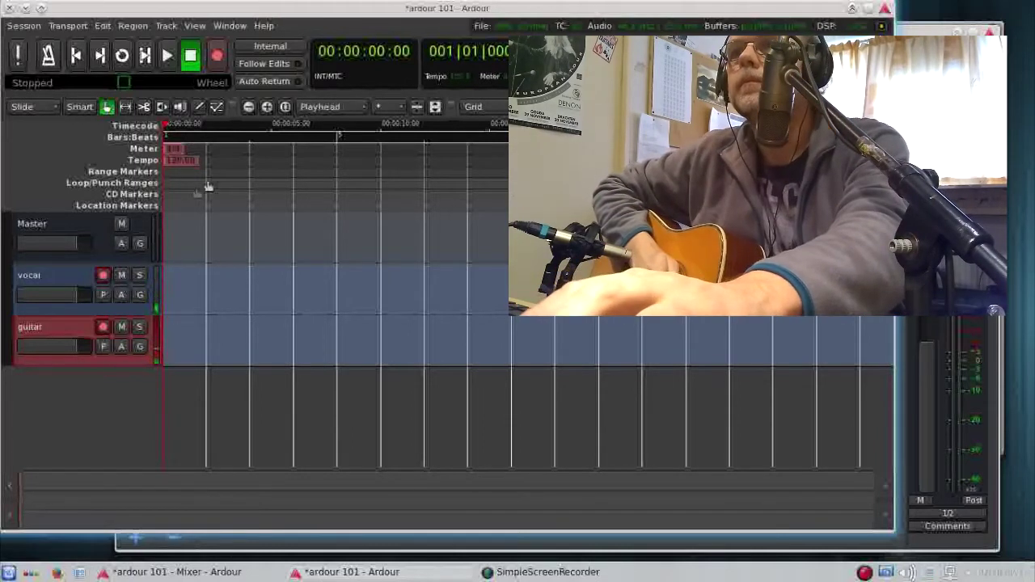
# Enable session recording, record about 43 seconds on vocal and guitar, then stop
pyautogui.click(218, 63)
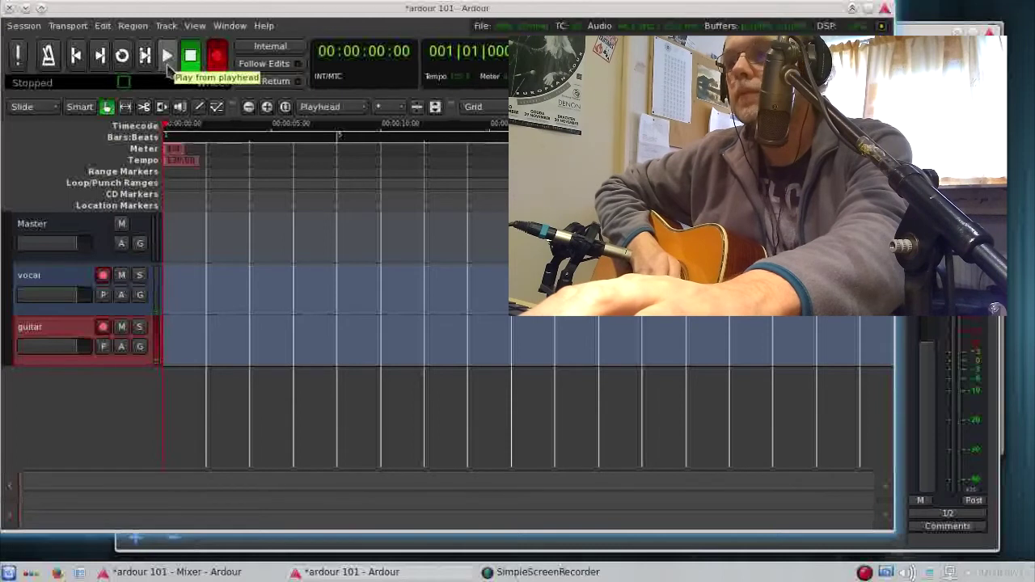
pyautogui.click(168, 55)
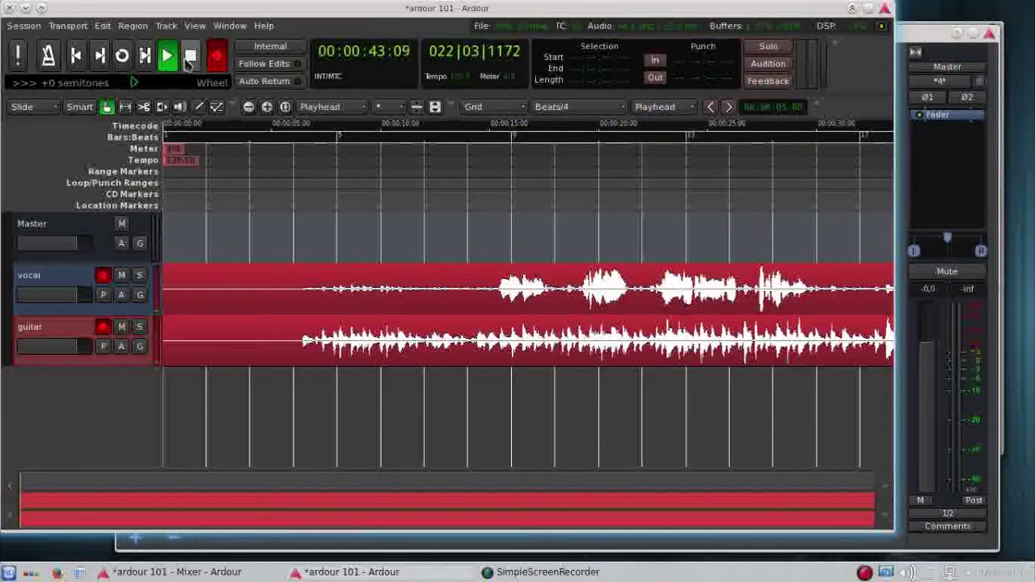
pyautogui.click(188, 61)
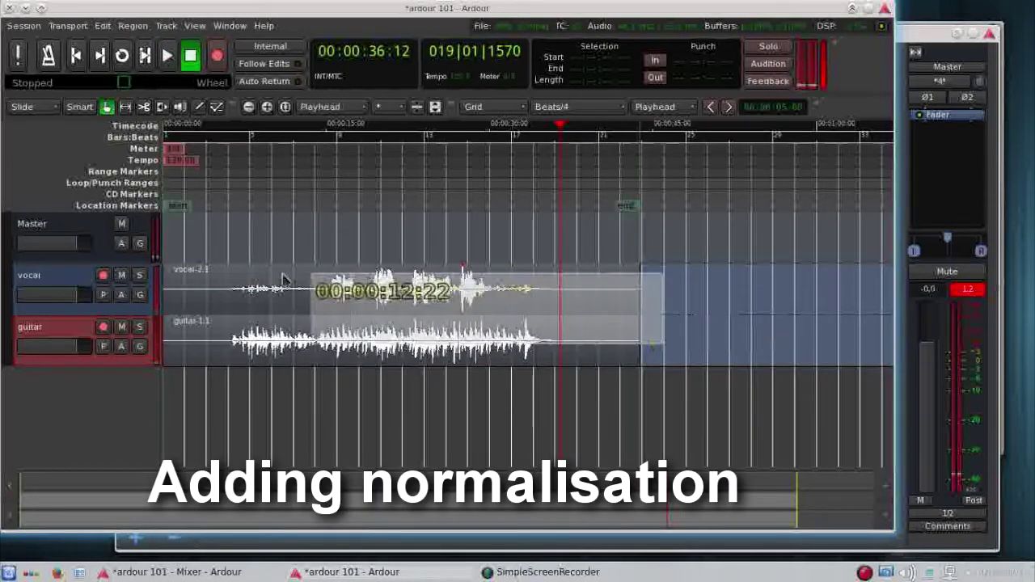
# Normalize the vocal-2.1 and guitar-1.1 regions to 0.00 dBFS, each to its own peak
pyautogui.moveTo(277, 284); pyautogui.dragTo(210, 284)
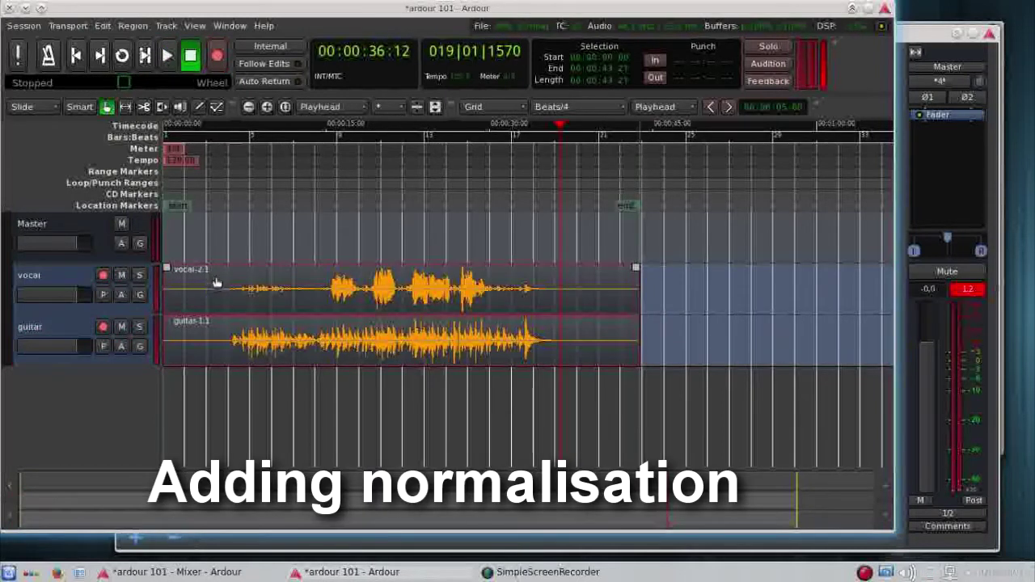
pyautogui.rightClick(216, 276)
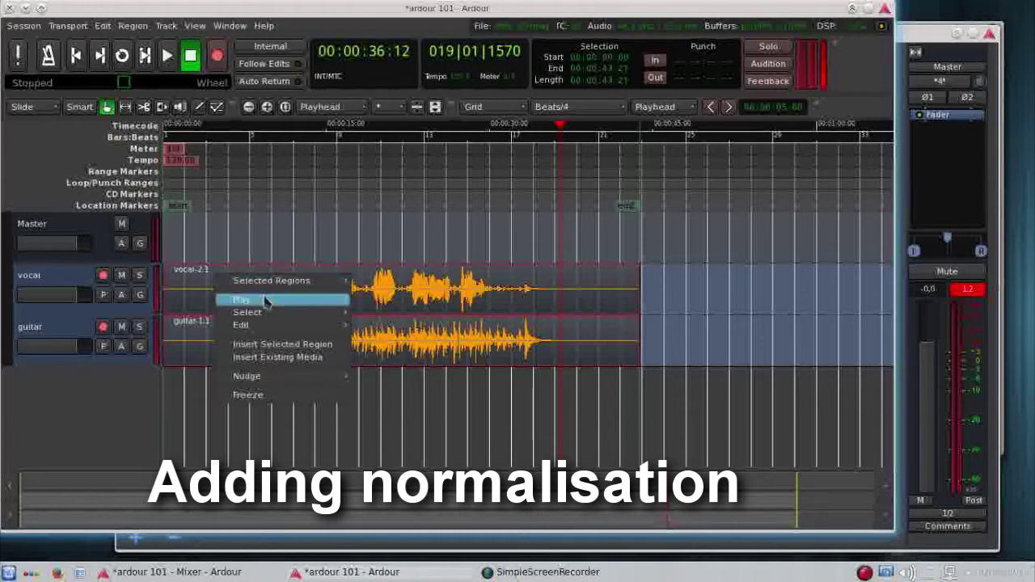
pyautogui.moveTo(271, 281)
pyautogui.moveTo(439, 337)
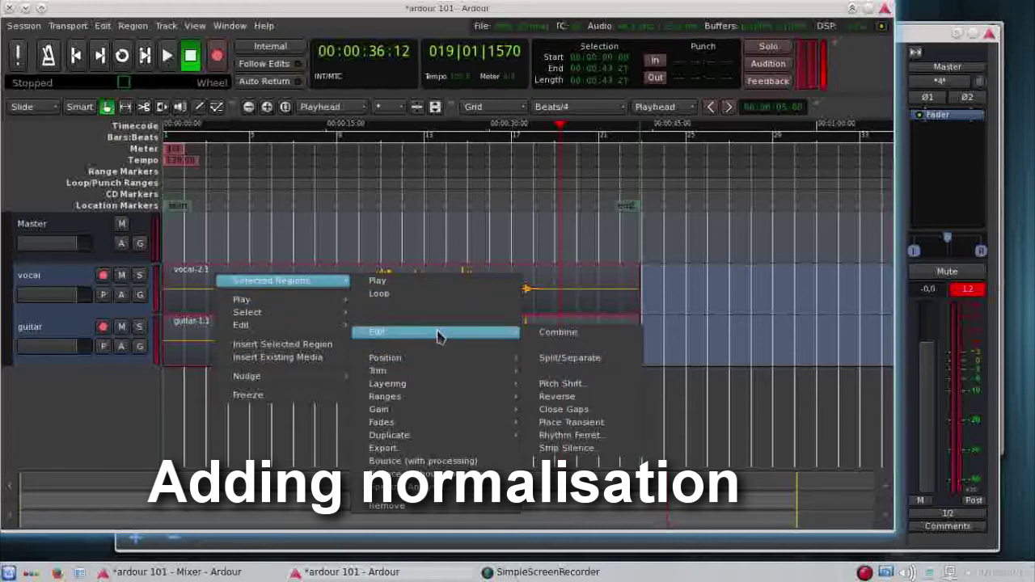
pyautogui.moveTo(462, 416)
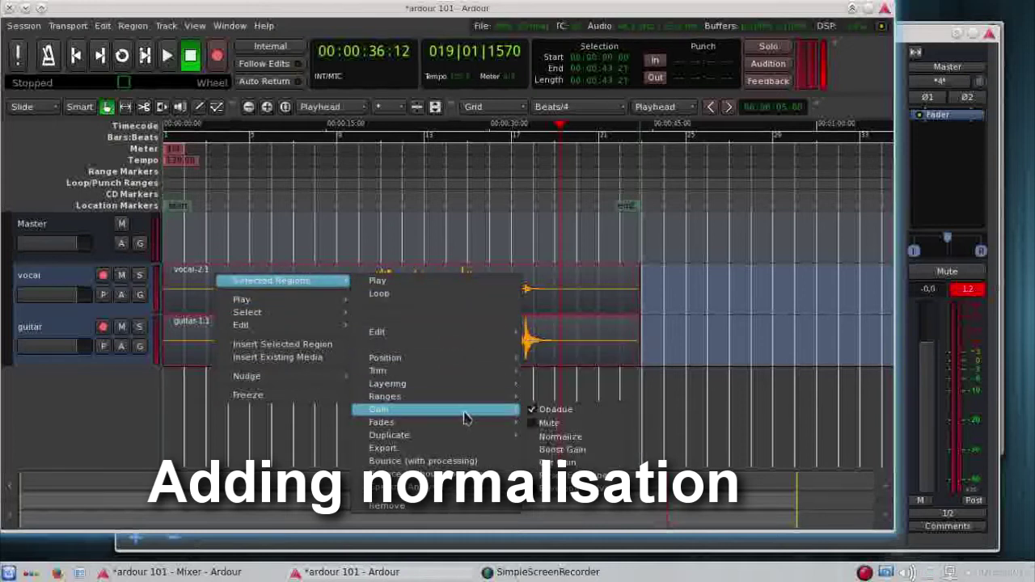
pyautogui.click(558, 437)
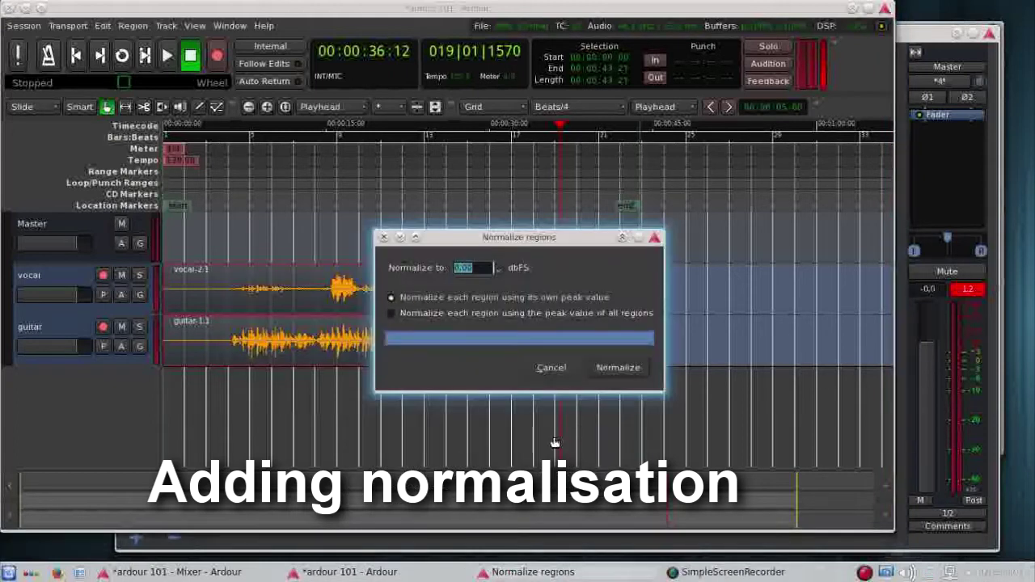
pyautogui.click(638, 368)
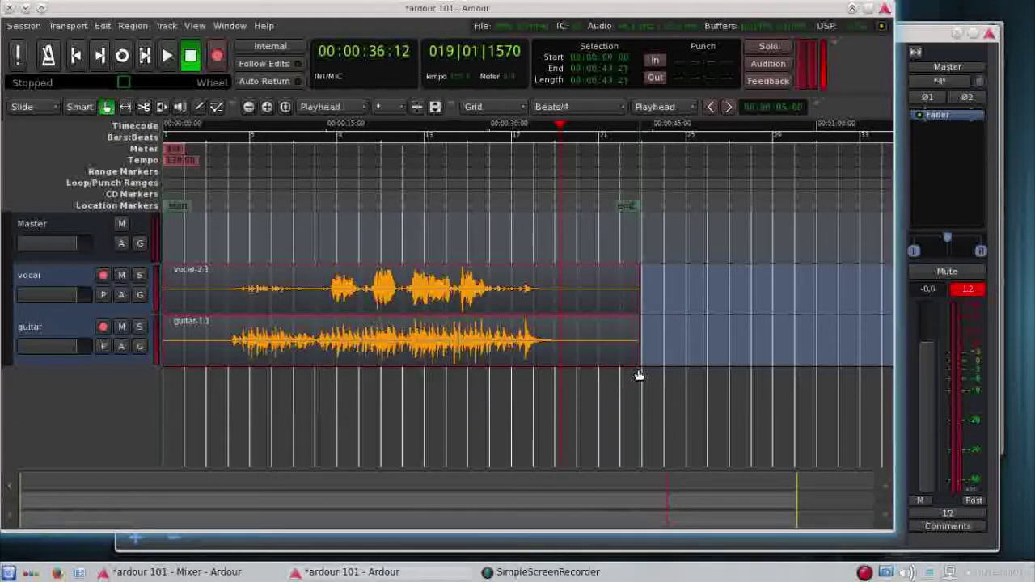
# Deselect the regions, return to the session start, and zoom in on the first 30 seconds
pyautogui.click(608, 447)
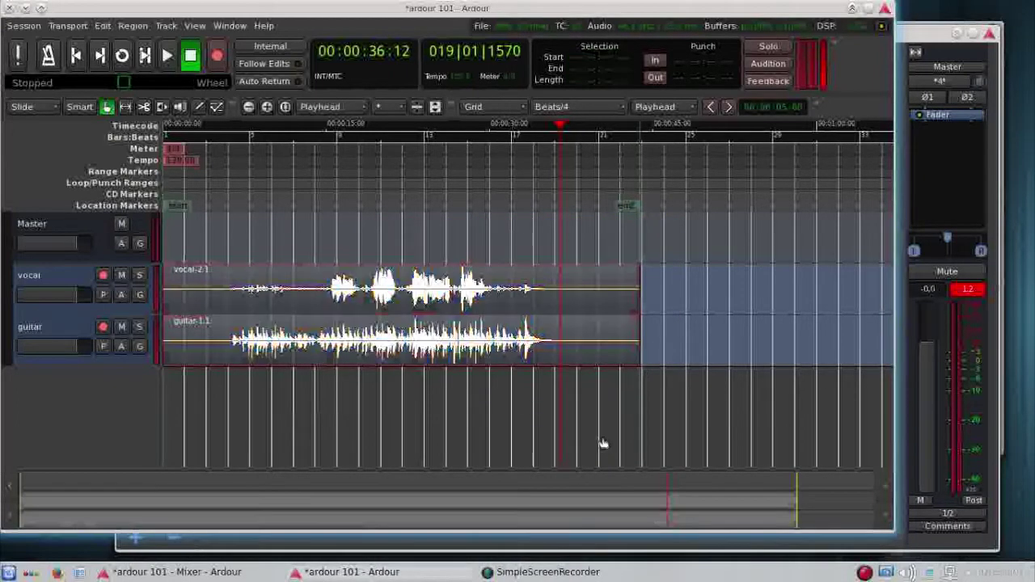
pyautogui.click(76, 56)
pyautogui.press('=')
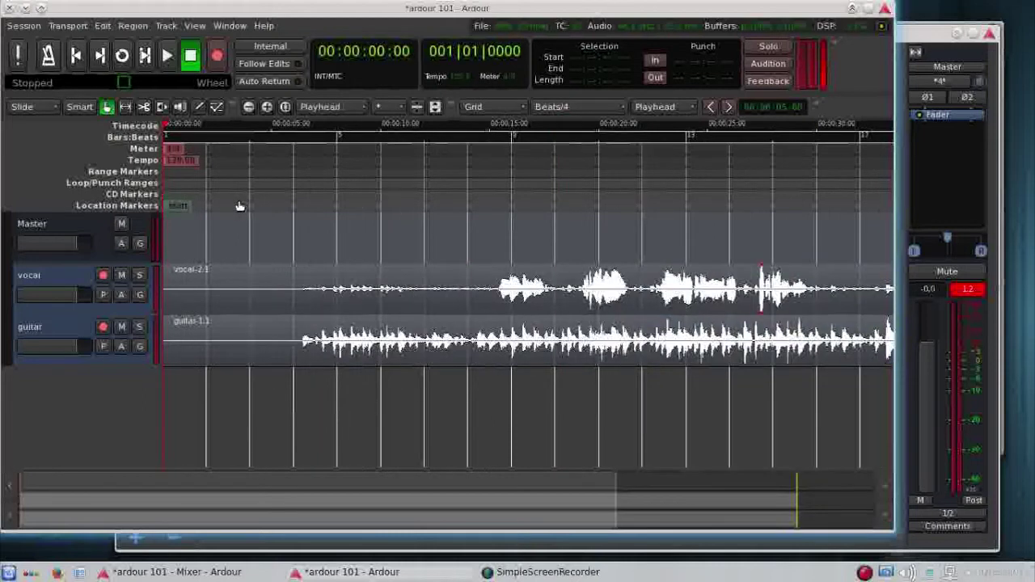
# Set grid mode to No Grid and add an empty mono track named 'guitar 2'
pyautogui.click(509, 107)
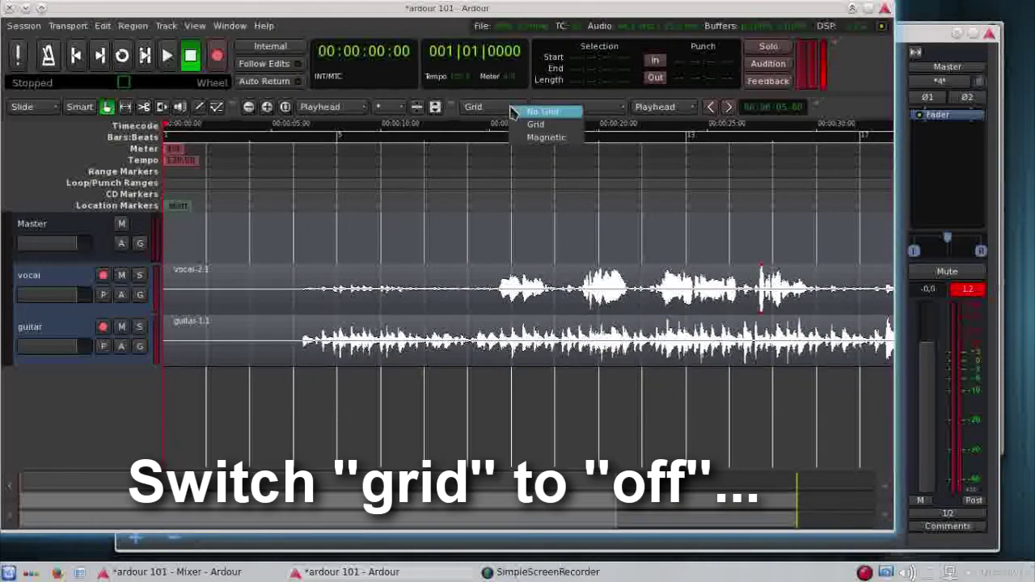
pyautogui.click(540, 112)
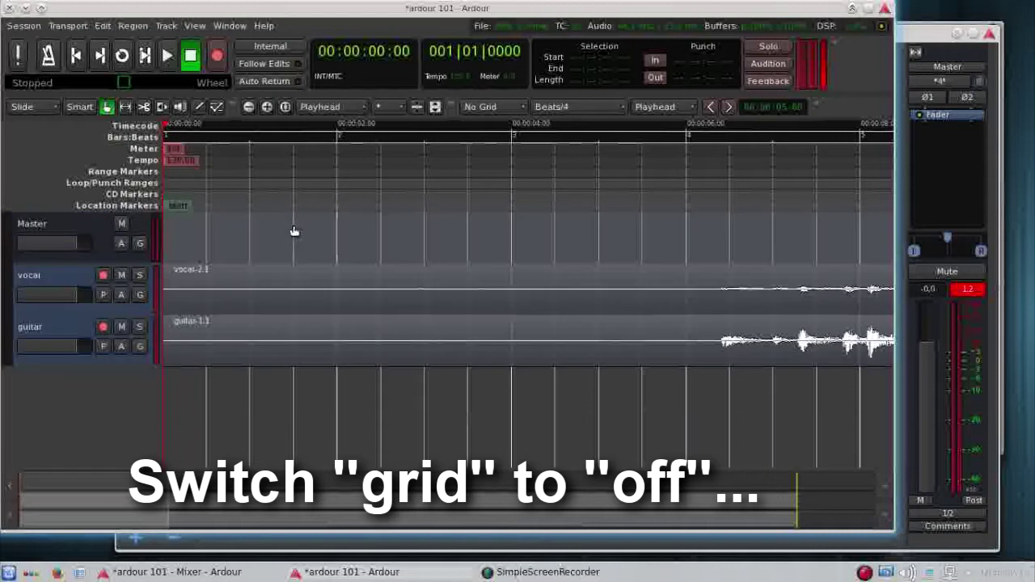
pyautogui.press('_')
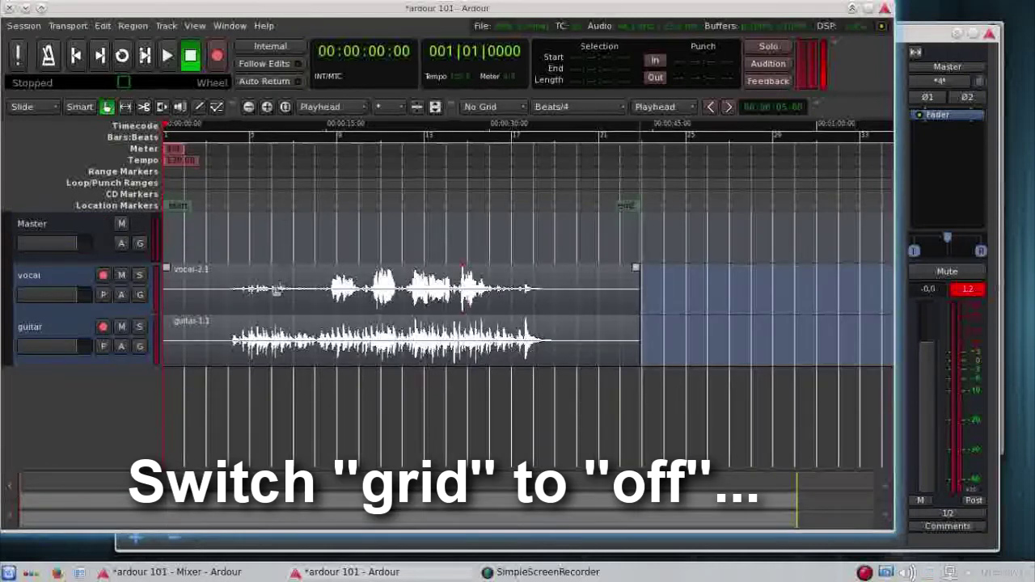
pyautogui.doubleClick(111, 393)
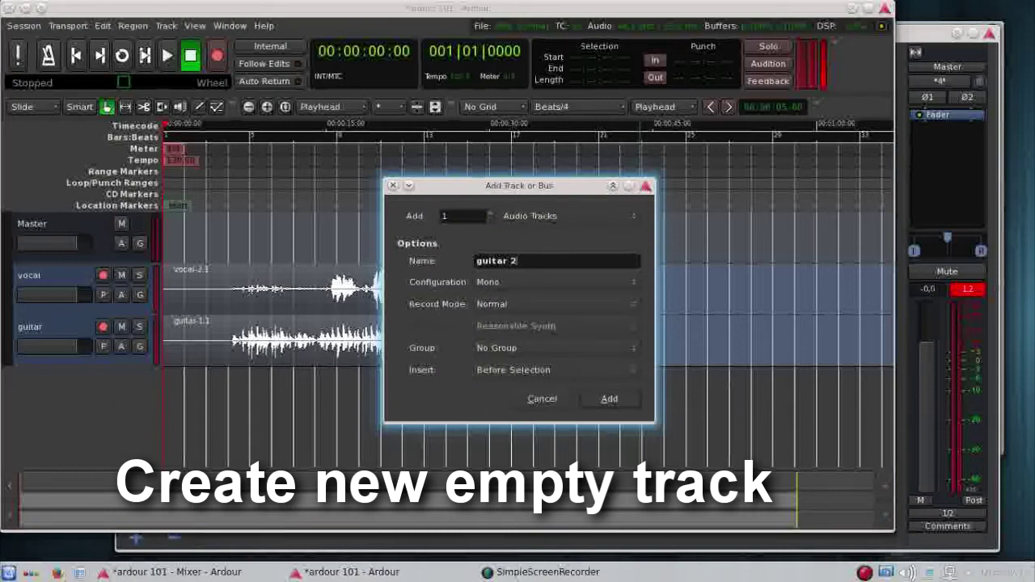
pyautogui.click(613, 397)
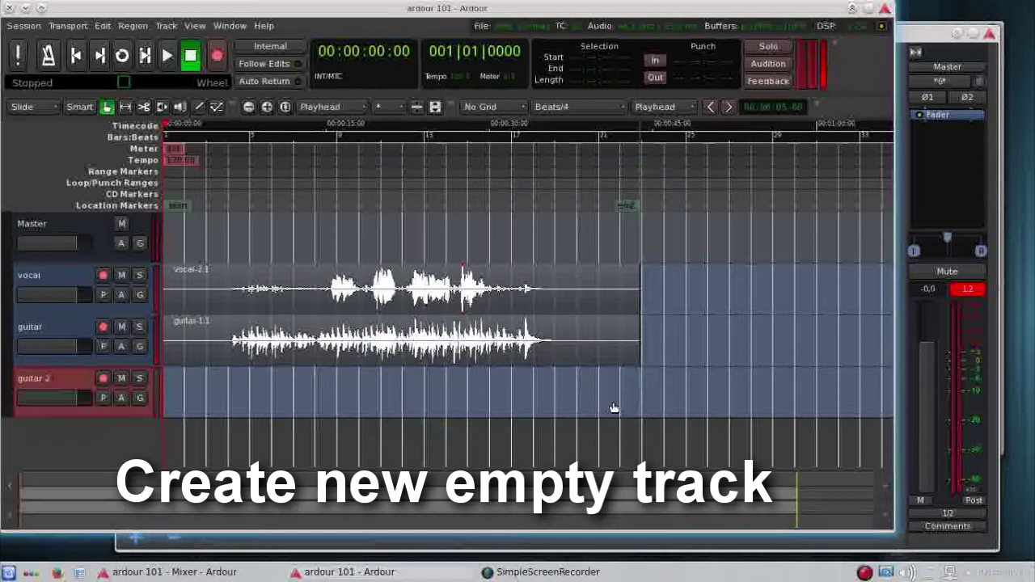
# Copy the guitar region and paste it onto the guitar 2 track as guitar-1.3
pyautogui.click(216, 338)
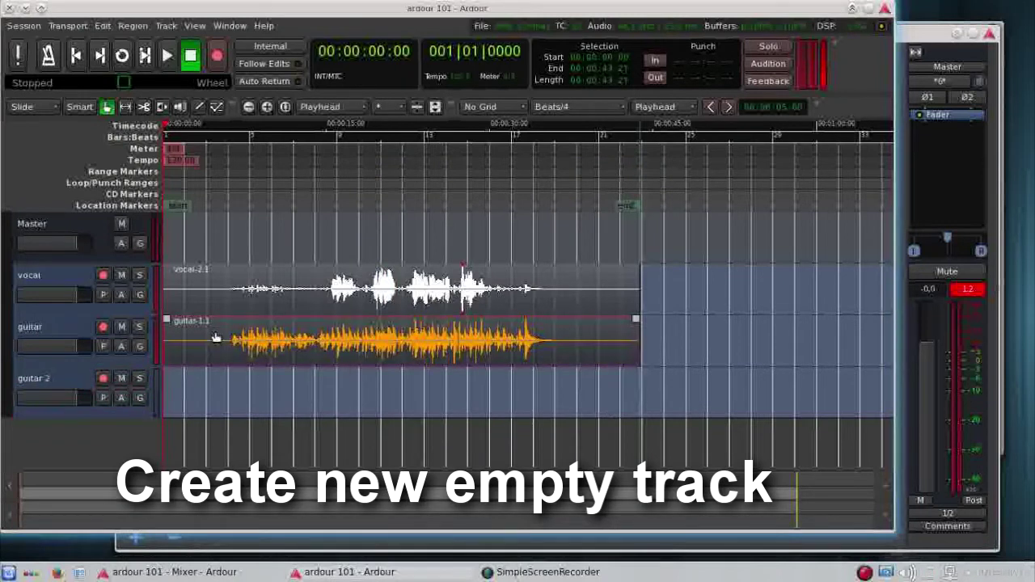
pyautogui.rightClick(217, 338)
pyautogui.moveTo(267, 381)
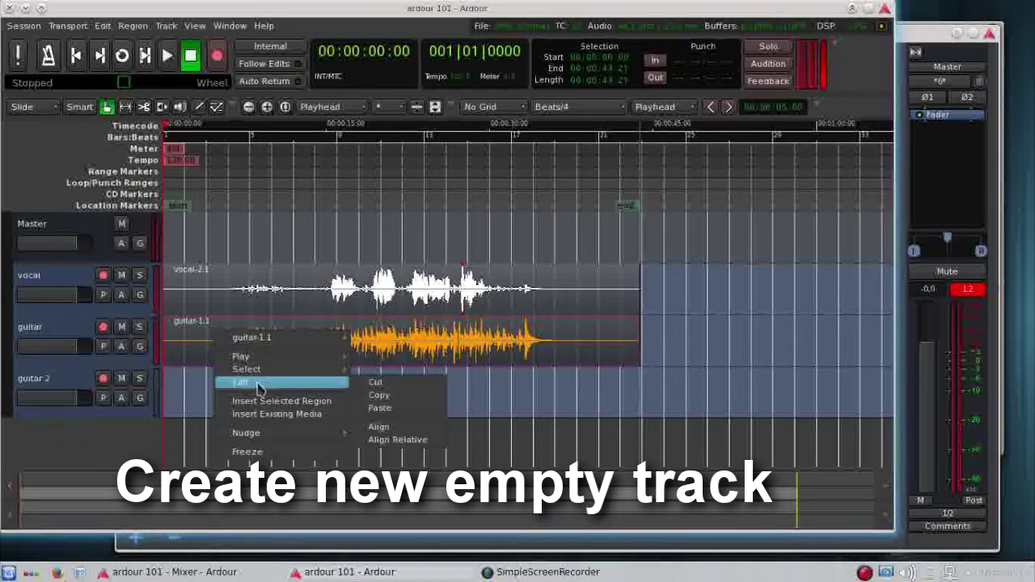
pyautogui.click(393, 396)
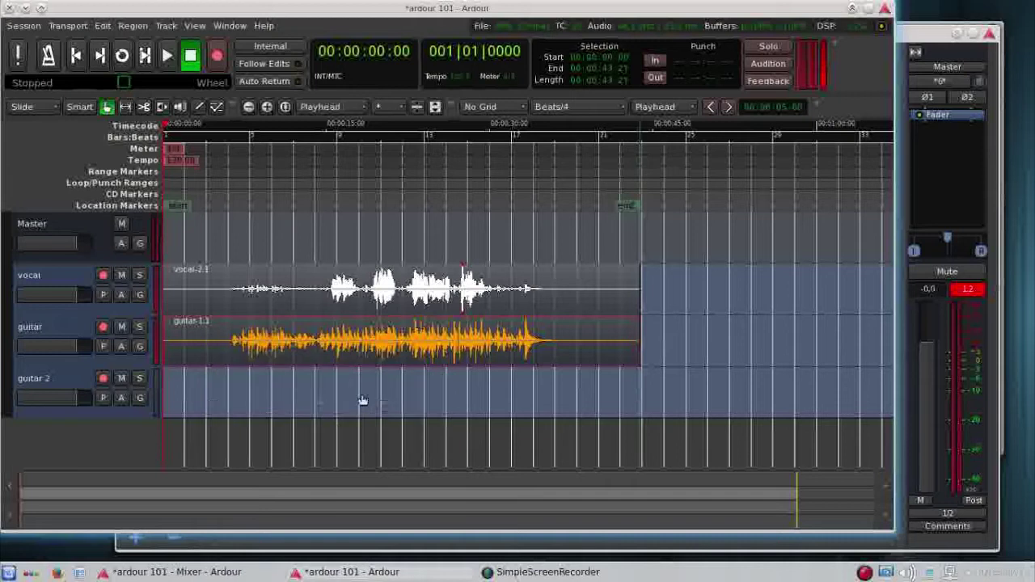
pyautogui.click(175, 407)
pyautogui.rightClick(174, 405)
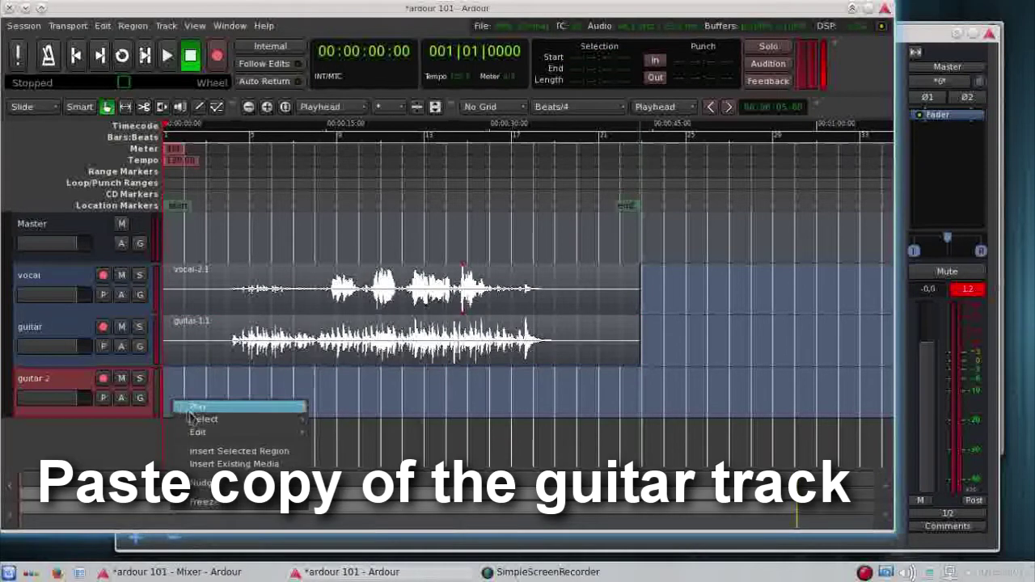
pyautogui.moveTo(202, 431)
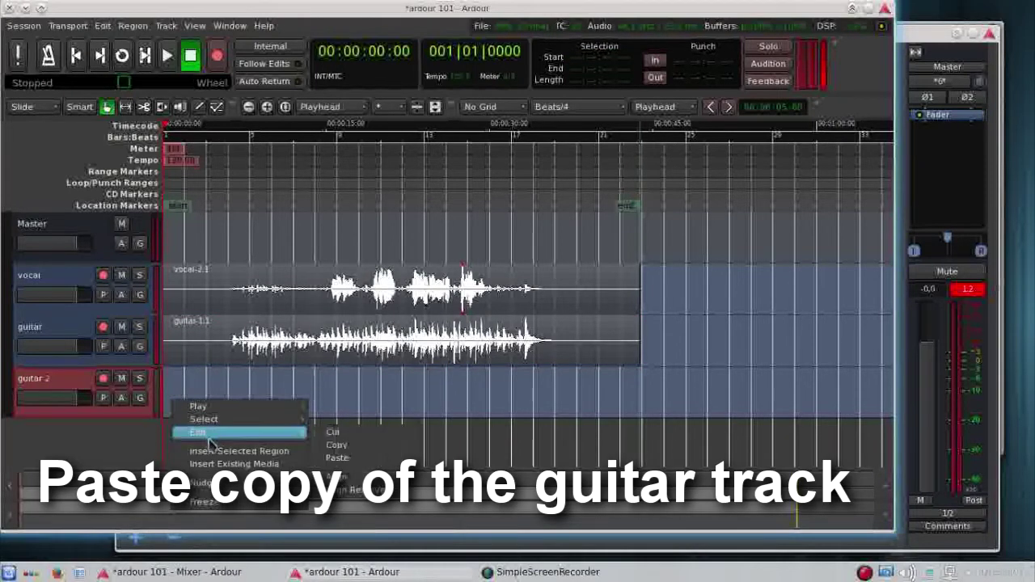
pyautogui.click(343, 459)
# At maximum zoom, shift the guitar 2 copy a few milliseconds later
pyautogui.press('=')
pyautogui.press('=')
pyautogui.press('=')
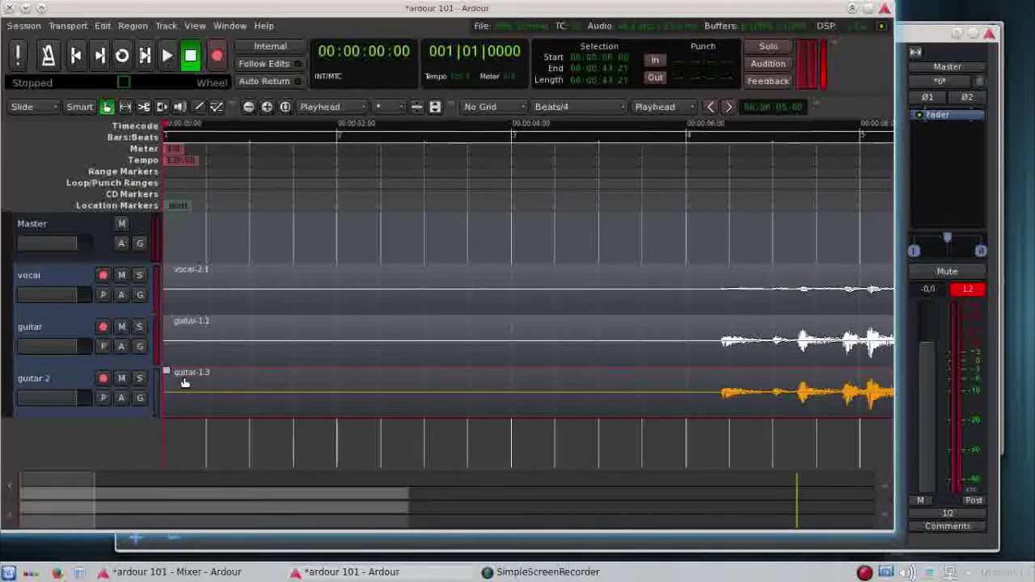
pyautogui.press('=')
pyautogui.press('=')
pyautogui.press('=')
pyautogui.press('=')
pyautogui.press('=')
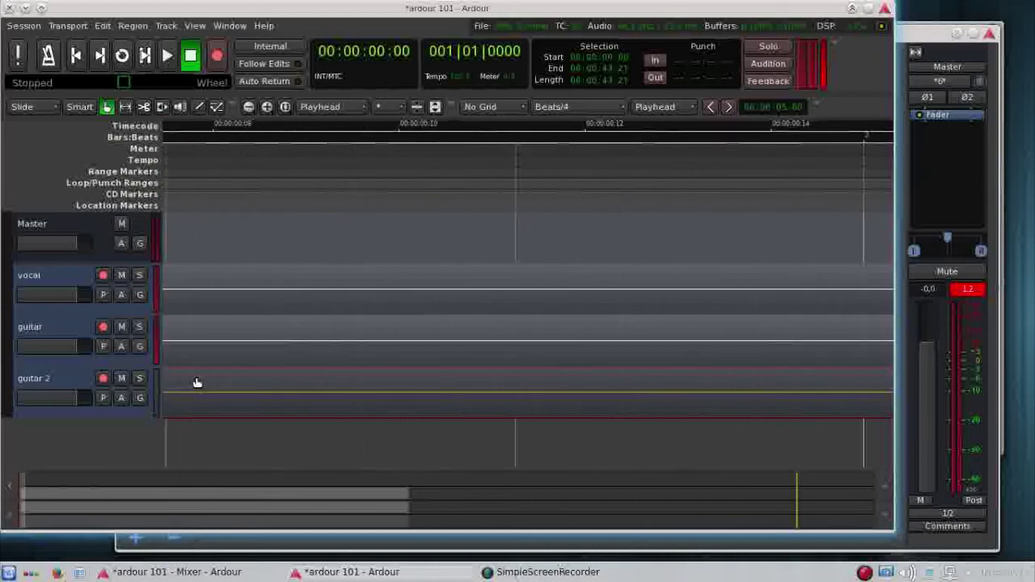
pyautogui.moveTo(197, 381); pyautogui.dragTo(210, 375)
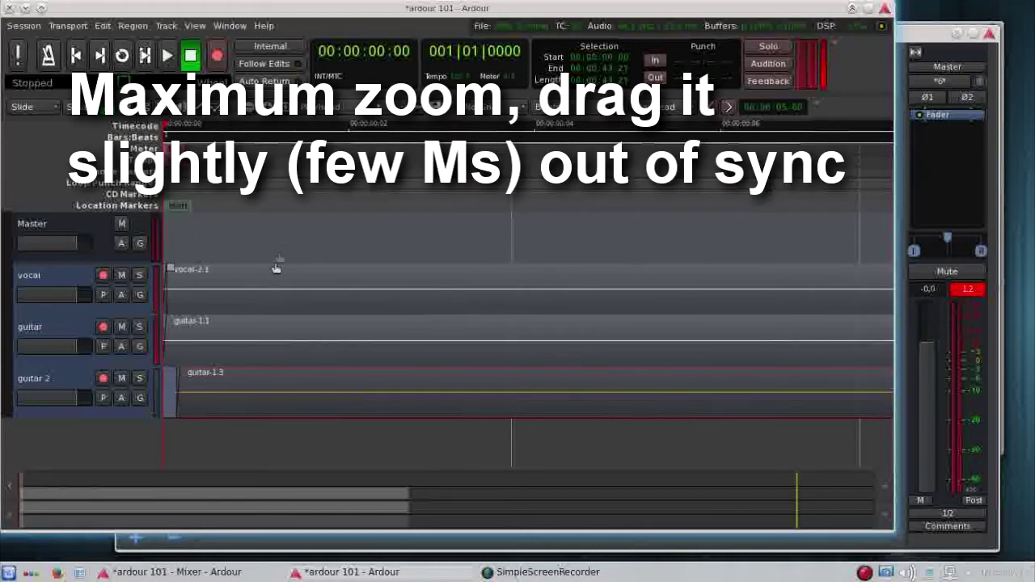
pyautogui.press('-')
pyautogui.press('-')
pyautogui.press('-')
pyautogui.press('-')
pyautogui.press('-')
pyautogui.press('-')
pyautogui.press('-')
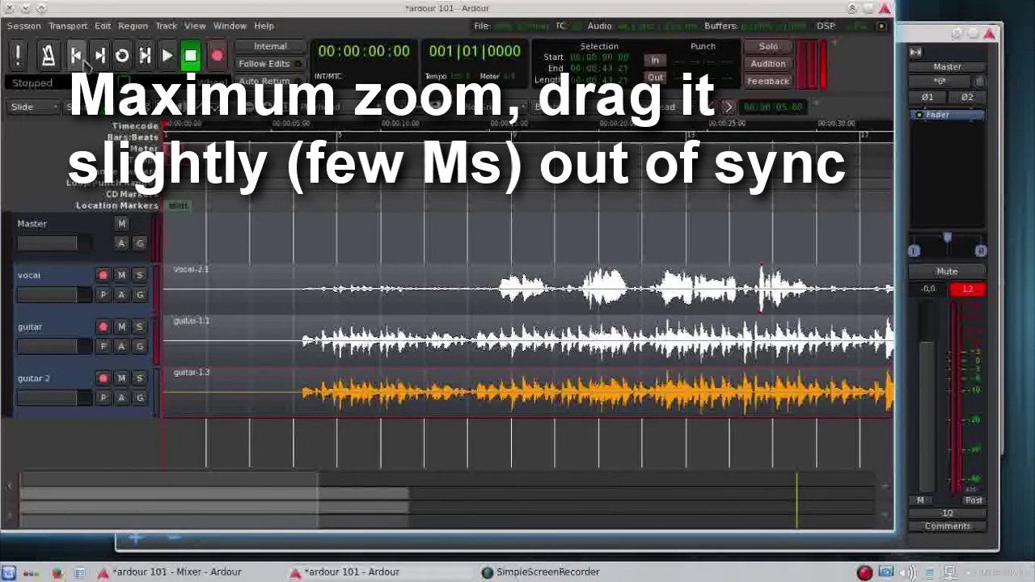
# Pan guitar 2 toward the left in the mixer
pyautogui.click(948, 192)
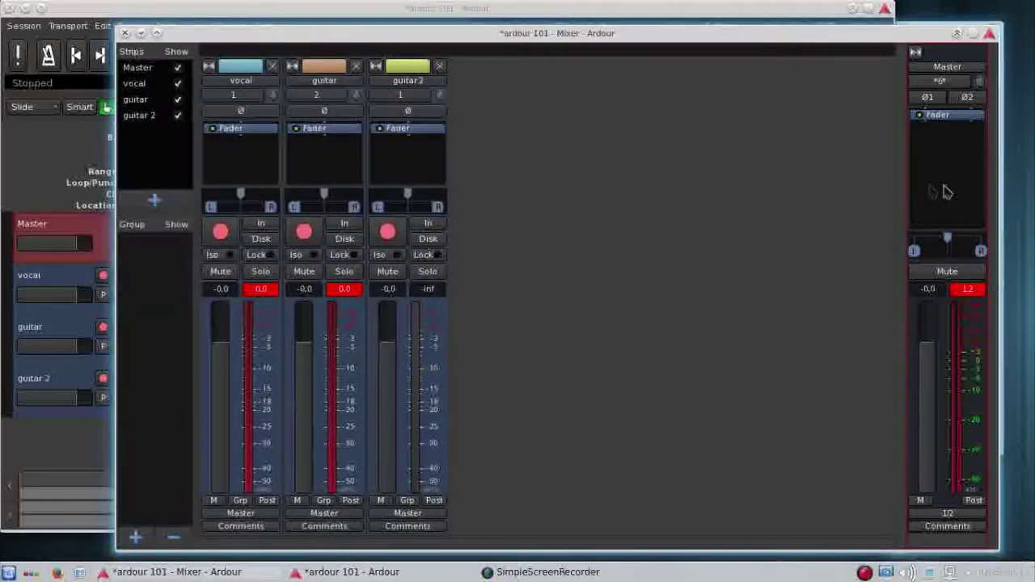
pyautogui.moveTo(410, 201)
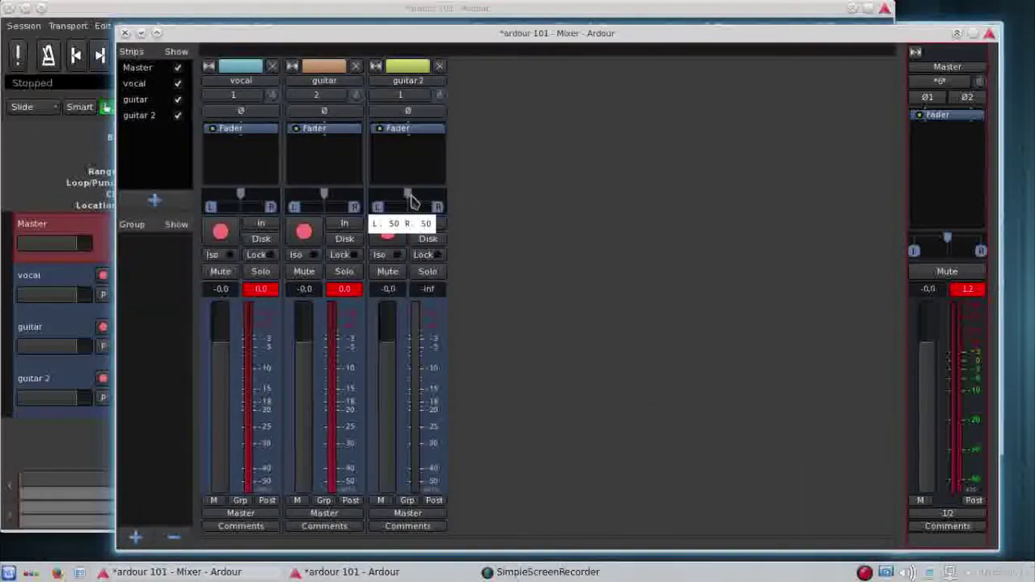
pyautogui.moveTo(410, 201); pyautogui.dragTo(394, 203)
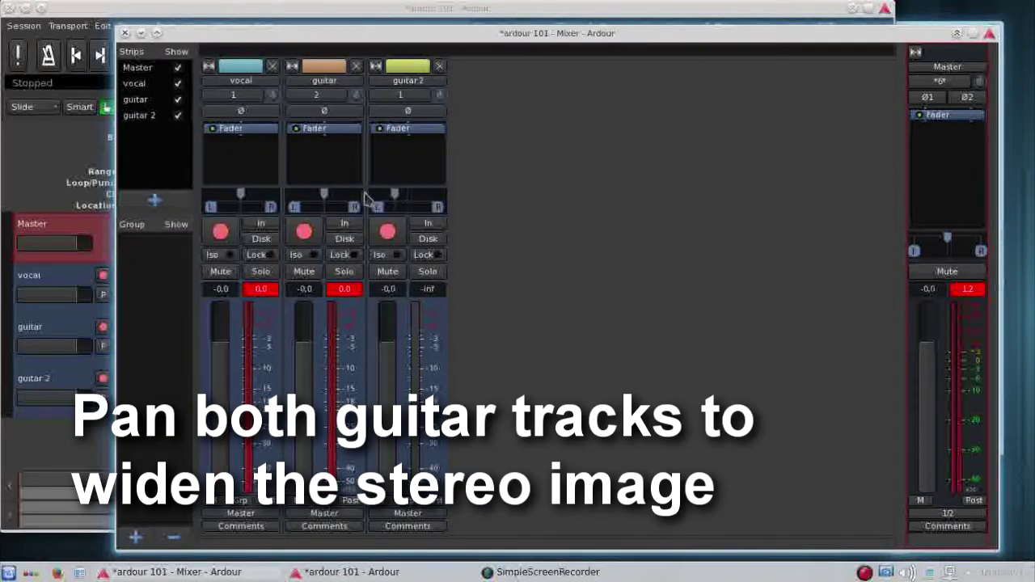
pyautogui.moveTo(329, 199)
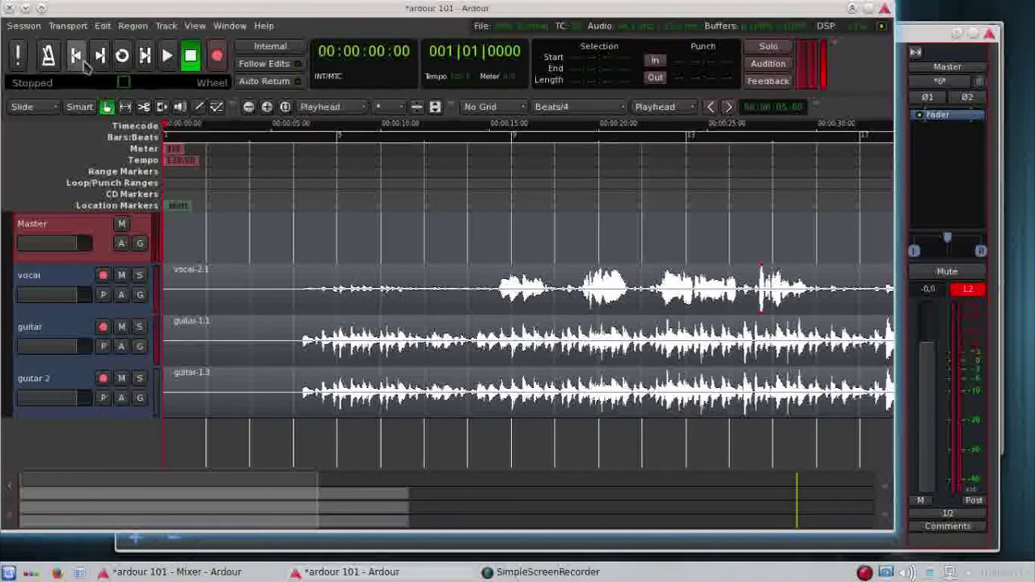
# Play back, ease the guitar pan to L36/R64, then stop playback
pyautogui.click(167, 55)
pyautogui.press('-')
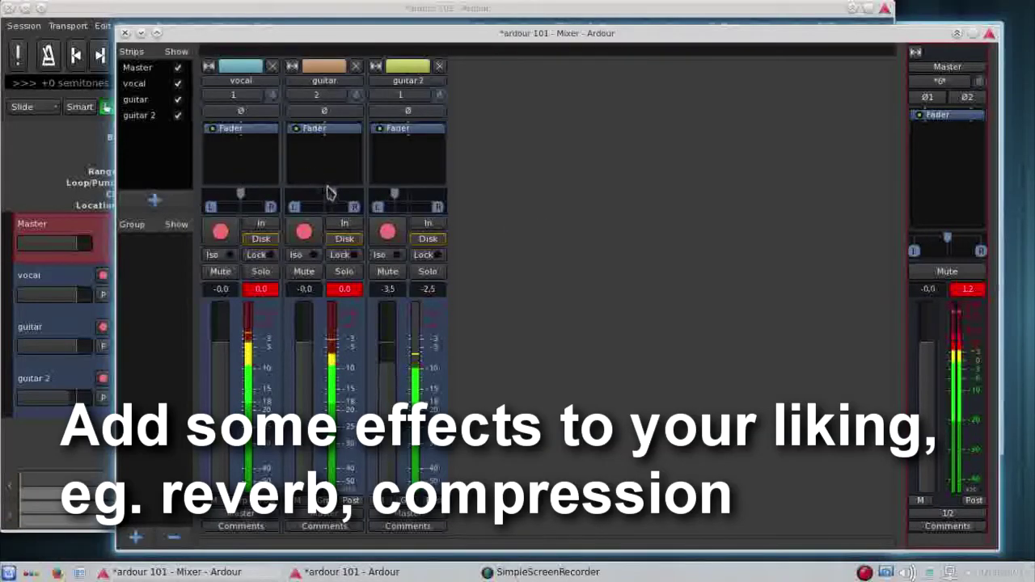
pyautogui.moveTo(331, 201)
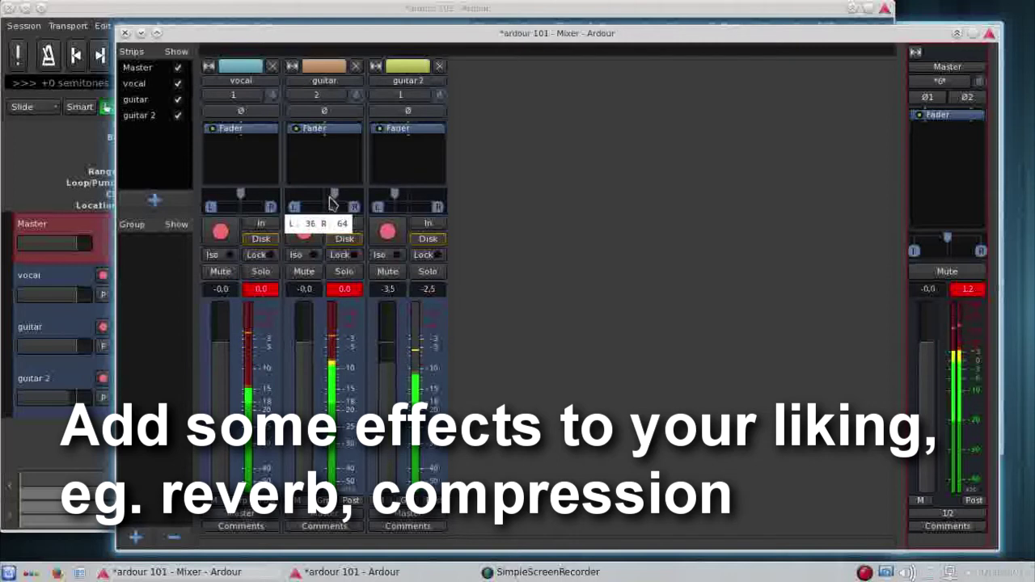
pyautogui.moveTo(331, 200); pyautogui.dragTo(328, 200)
pyautogui.moveTo(404, 204)
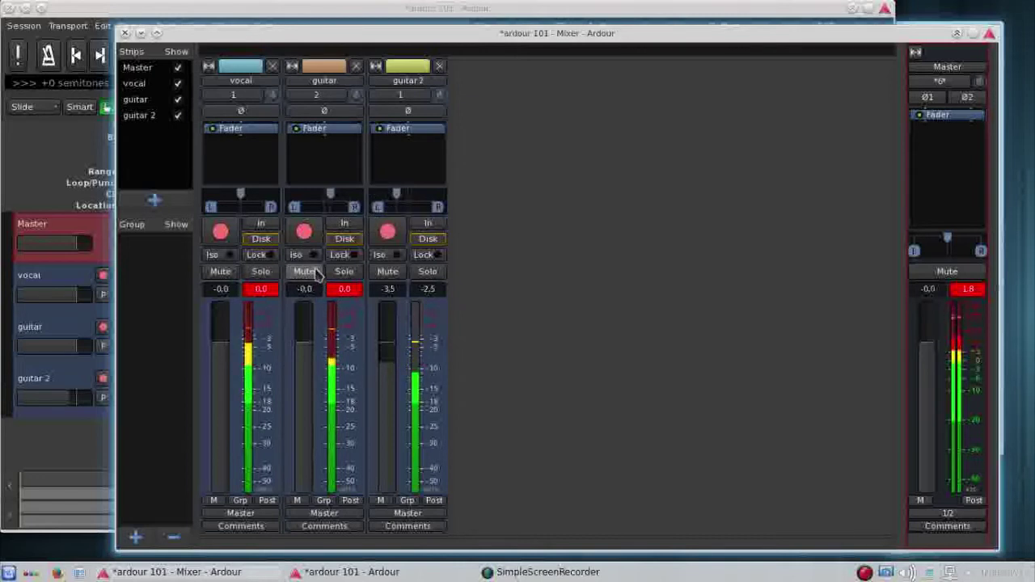
pyautogui.click(46, 183)
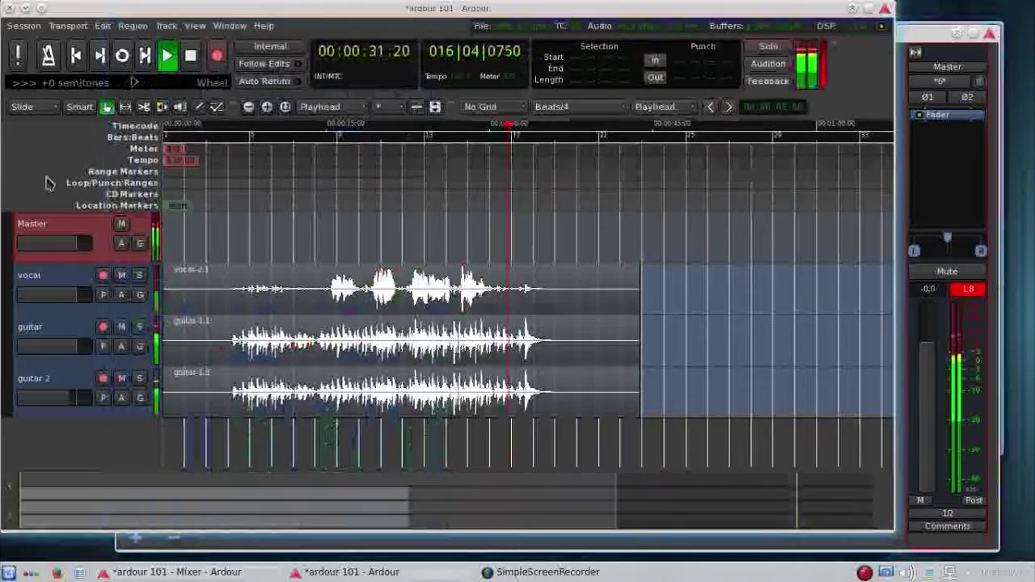
pyautogui.click(189, 58)
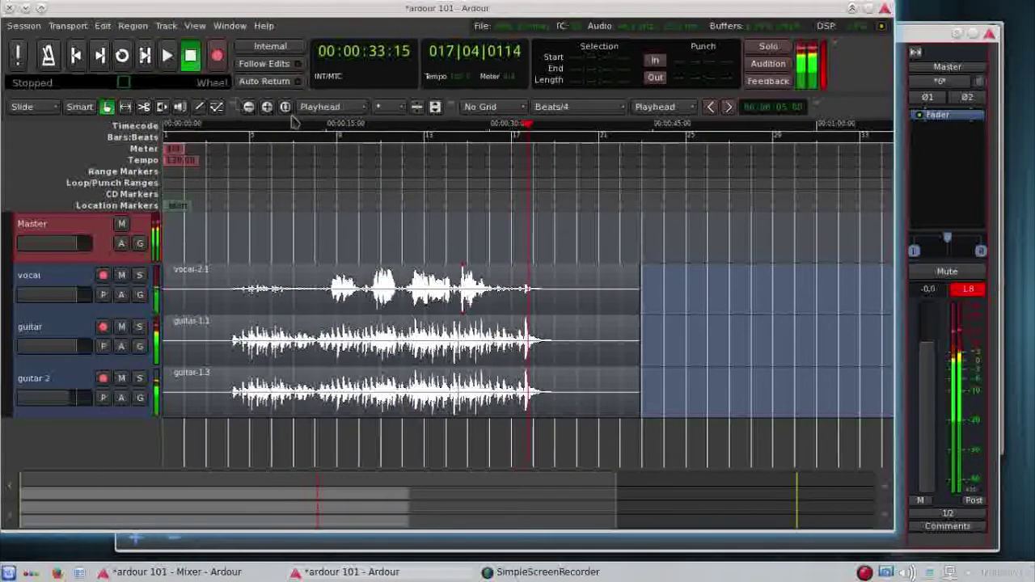
pyautogui.click(931, 198)
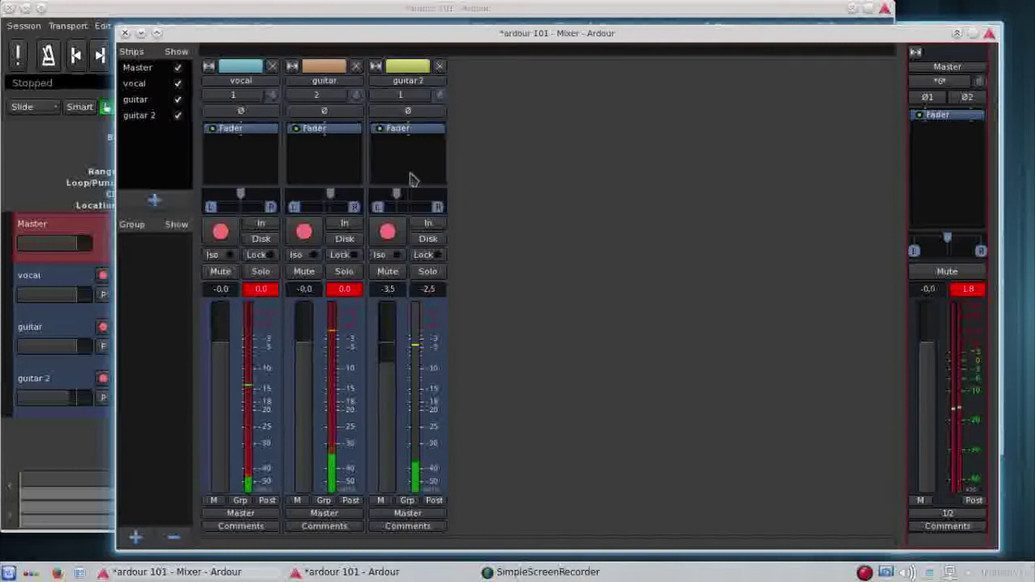
# Add a Calf Compressor to the guitar track and open its settings window
pyautogui.rightClick(325, 170)
pyautogui.moveTo(328, 169)
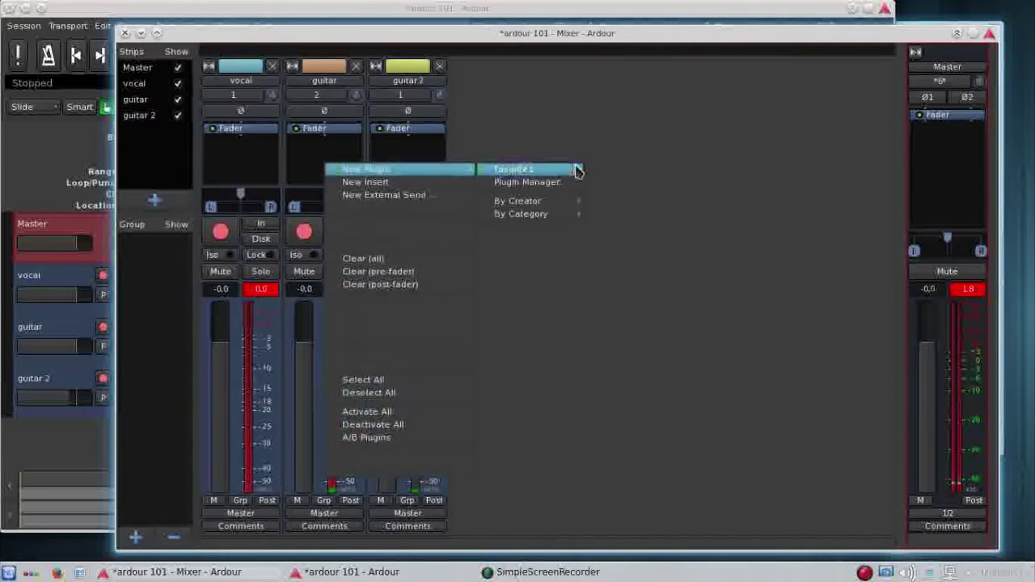
pyautogui.moveTo(575, 169)
pyautogui.click(613, 173)
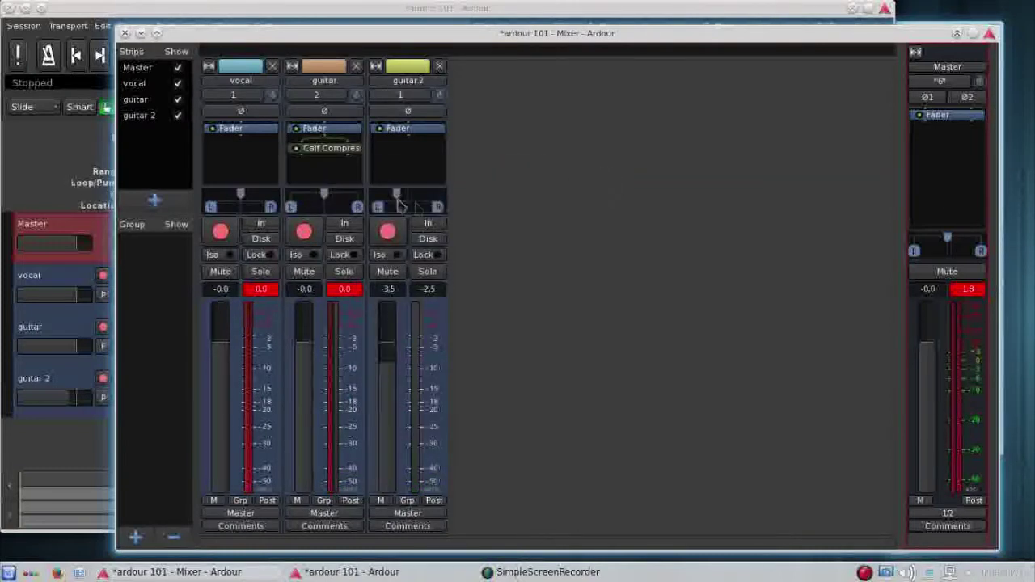
pyautogui.doubleClick(339, 154)
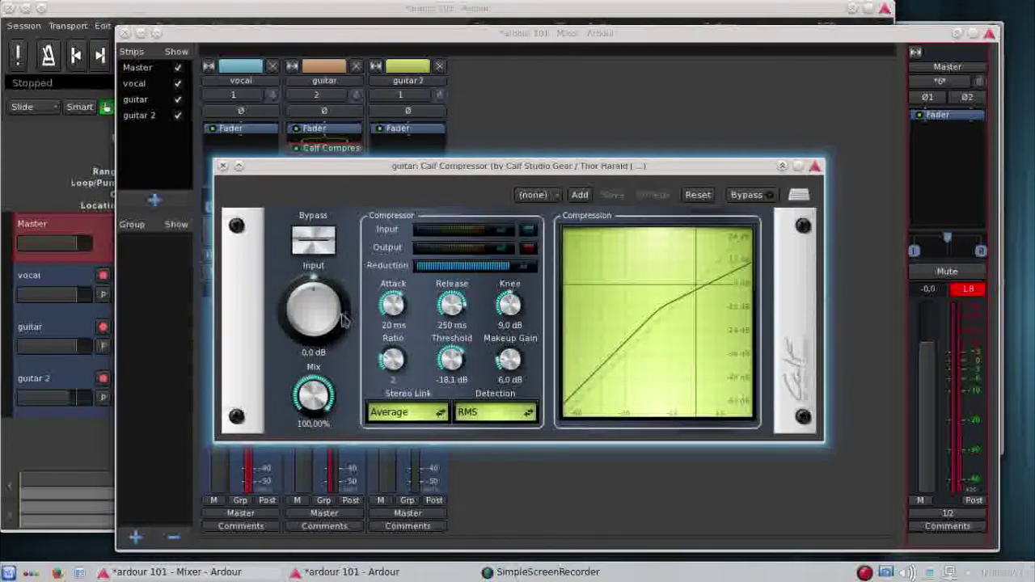
pyautogui.moveTo(273, 174); pyautogui.dragTo(477, 222)
# Play from the start, raise the compressor Input to 1.4 dB, then close it
pyautogui.click(49, 172)
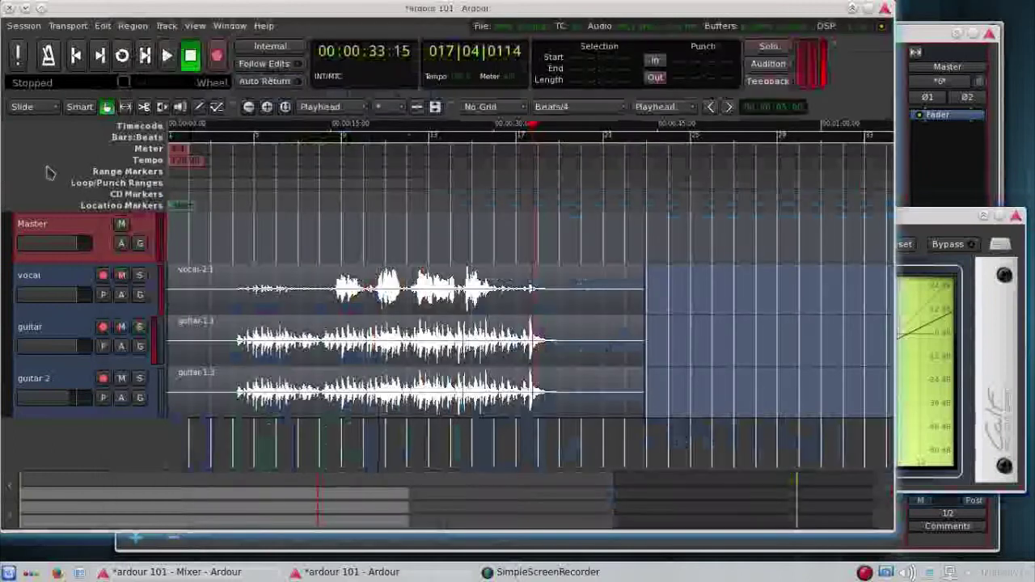
pyautogui.click(76, 57)
pyautogui.click(167, 61)
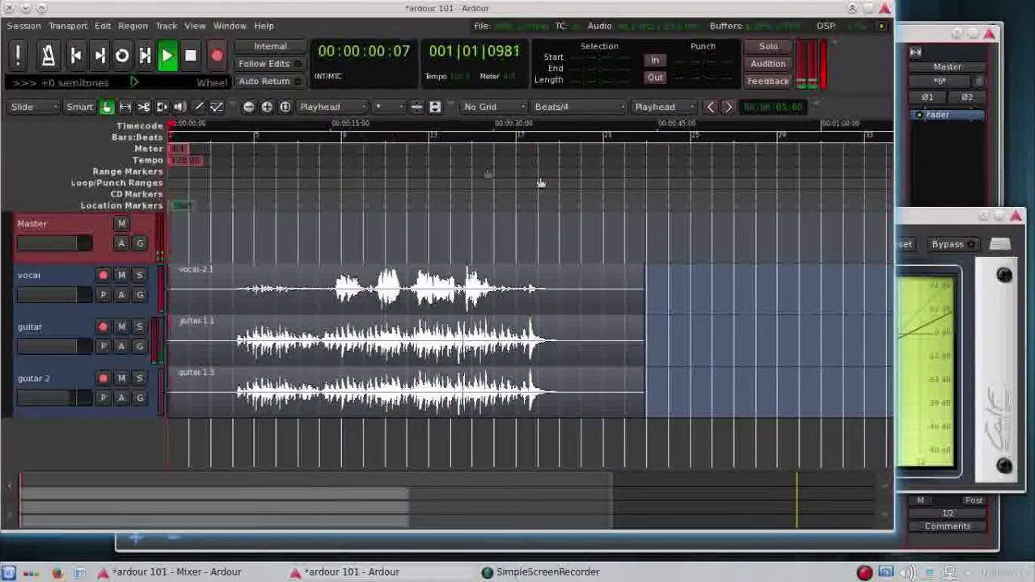
pyautogui.click(920, 227)
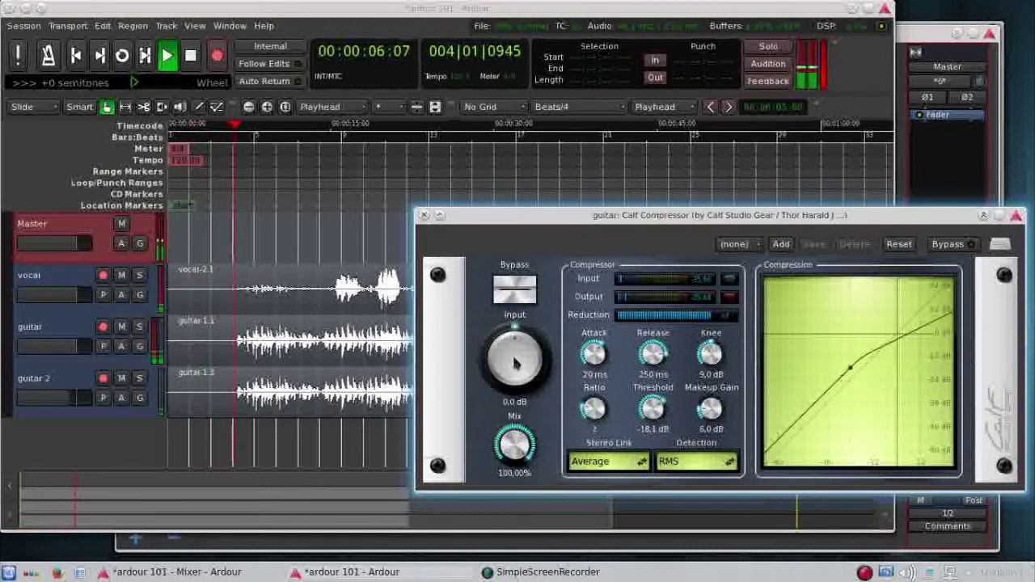
pyautogui.scroll(3, 515, 364)
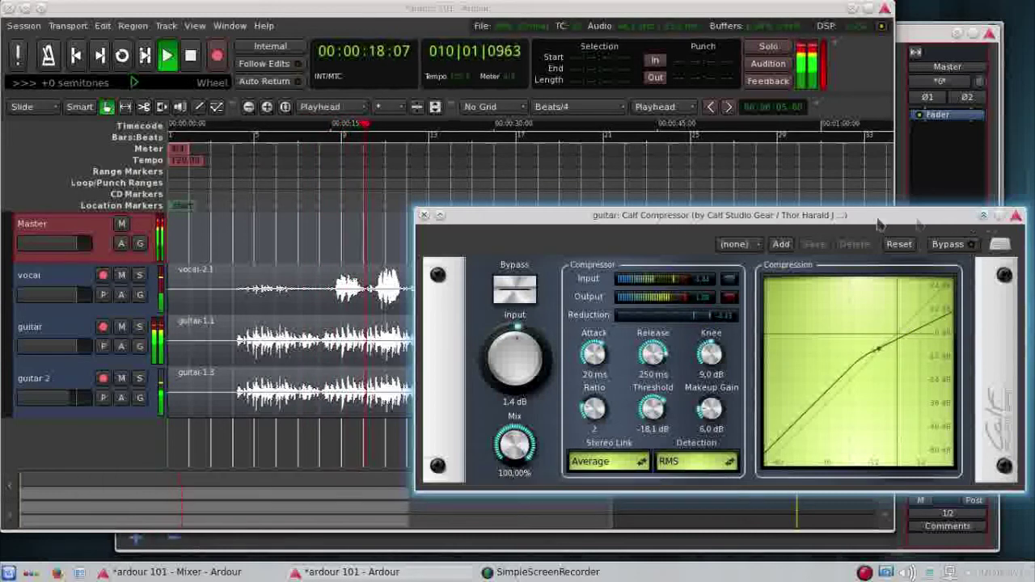
pyautogui.click(424, 215)
pyautogui.click(927, 205)
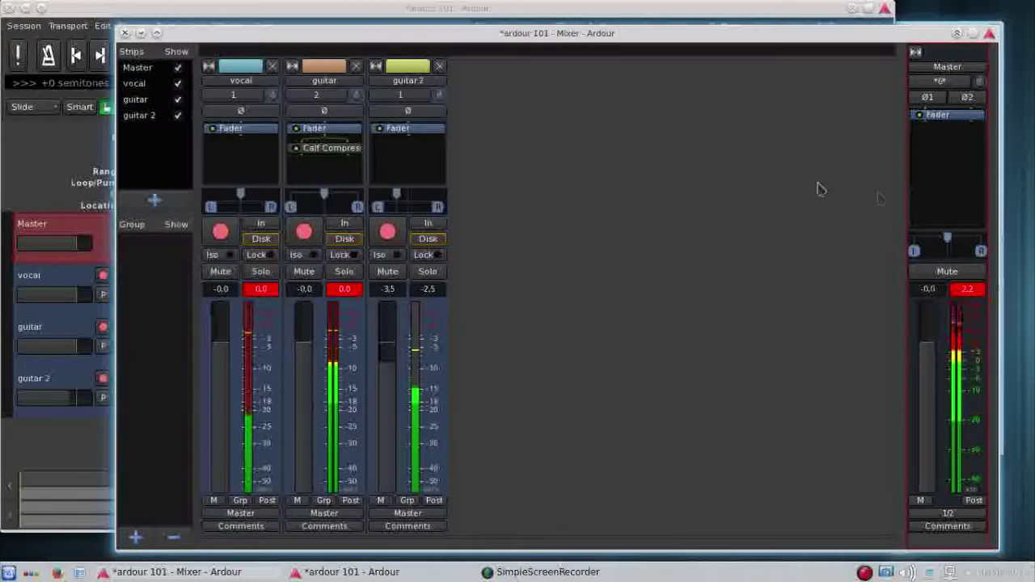
# Copy guitar's Calf Compressor and paste it onto guitar 2
pyautogui.rightClick(341, 155)
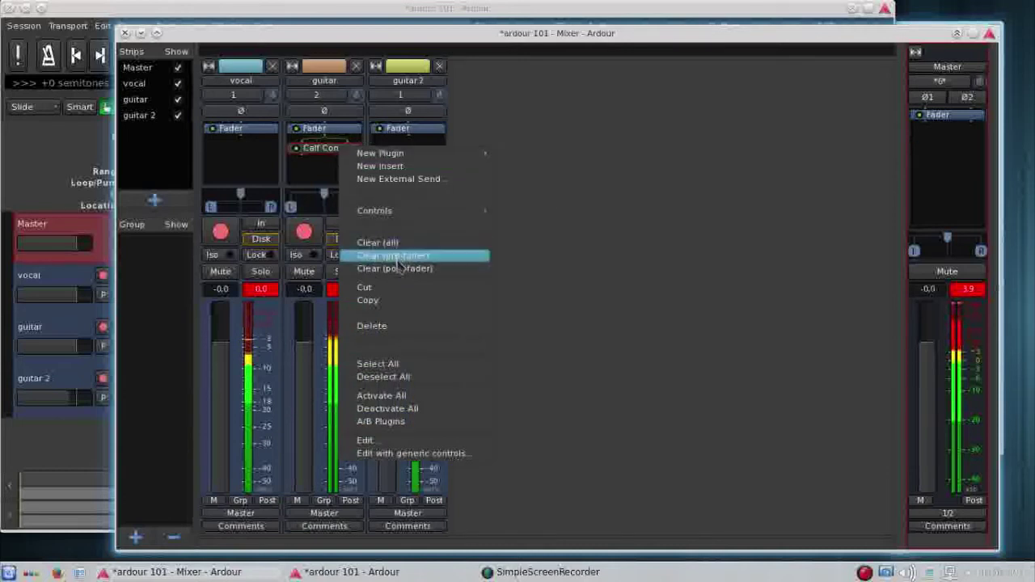
pyautogui.click(397, 300)
pyautogui.rightClick(401, 173)
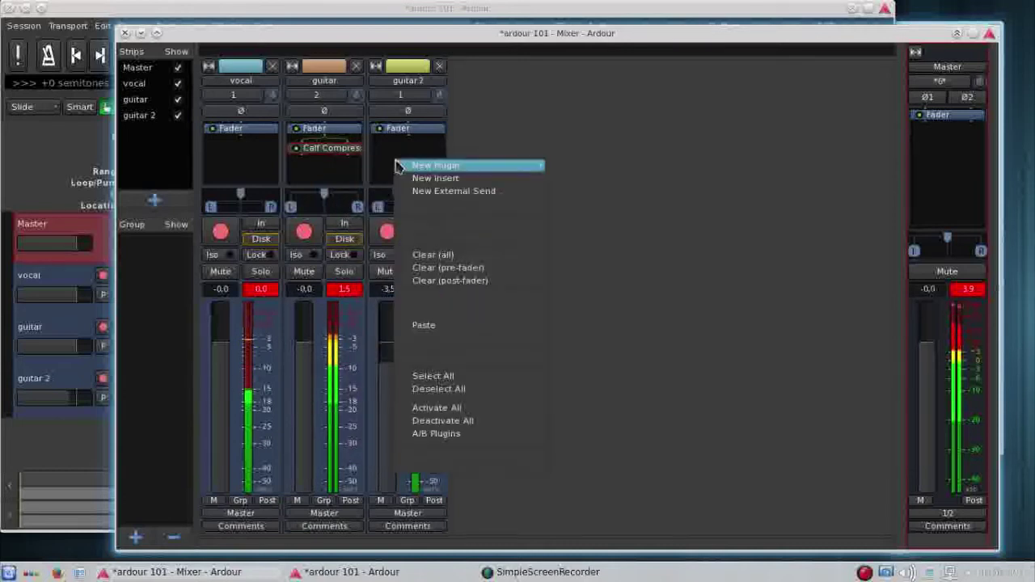
pyautogui.click(455, 328)
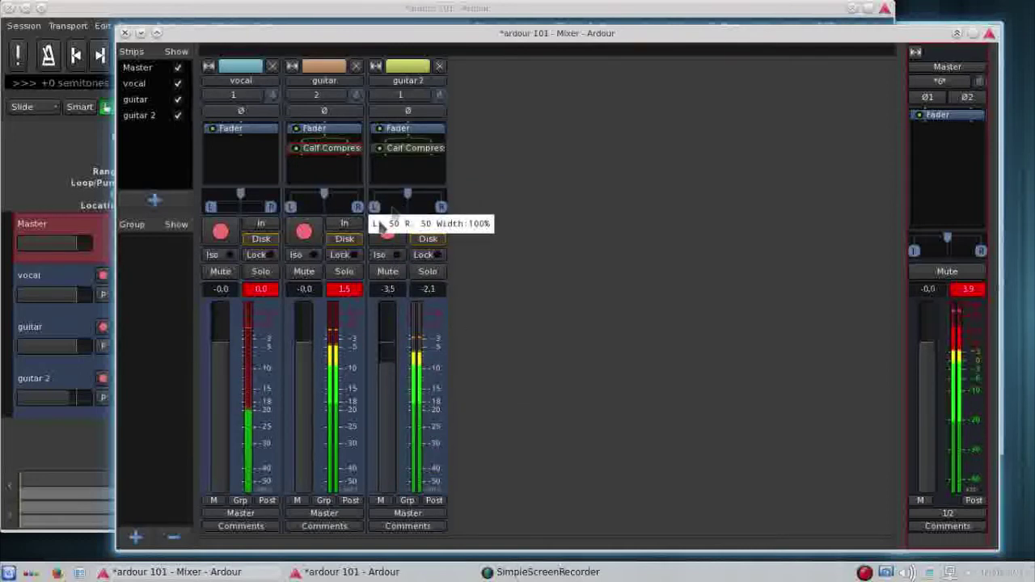
# Switch both the guitar and guitar 2 panners to Stereo Balance mode
pyautogui.rightClick(307, 209)
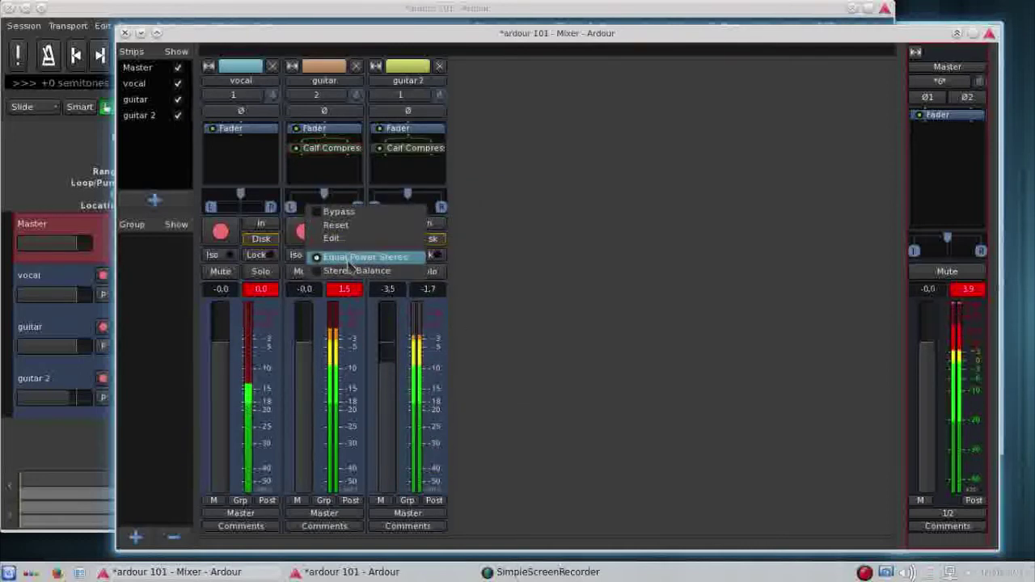
pyautogui.click(349, 271)
pyautogui.rightClick(402, 213)
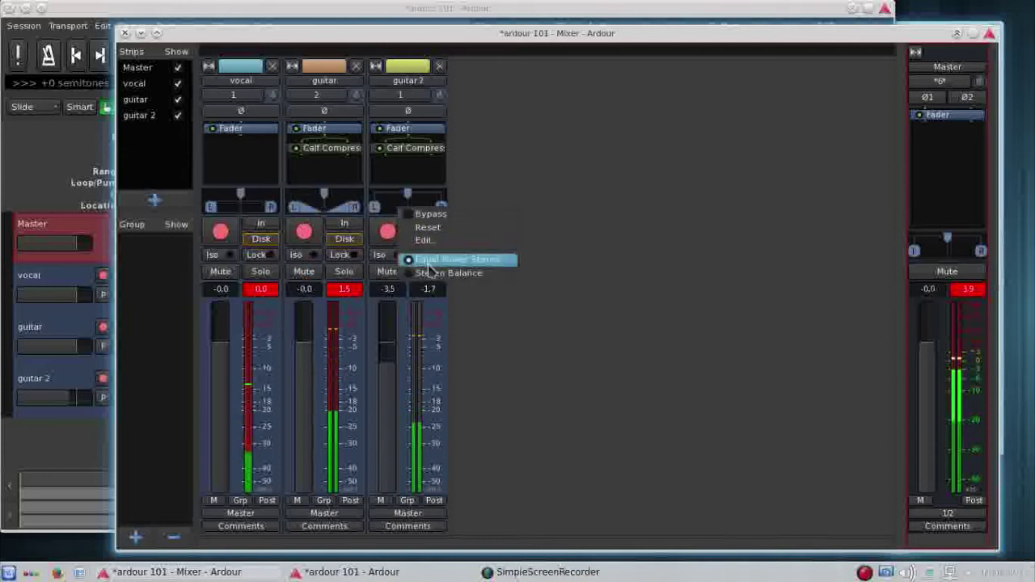
pyautogui.click(450, 273)
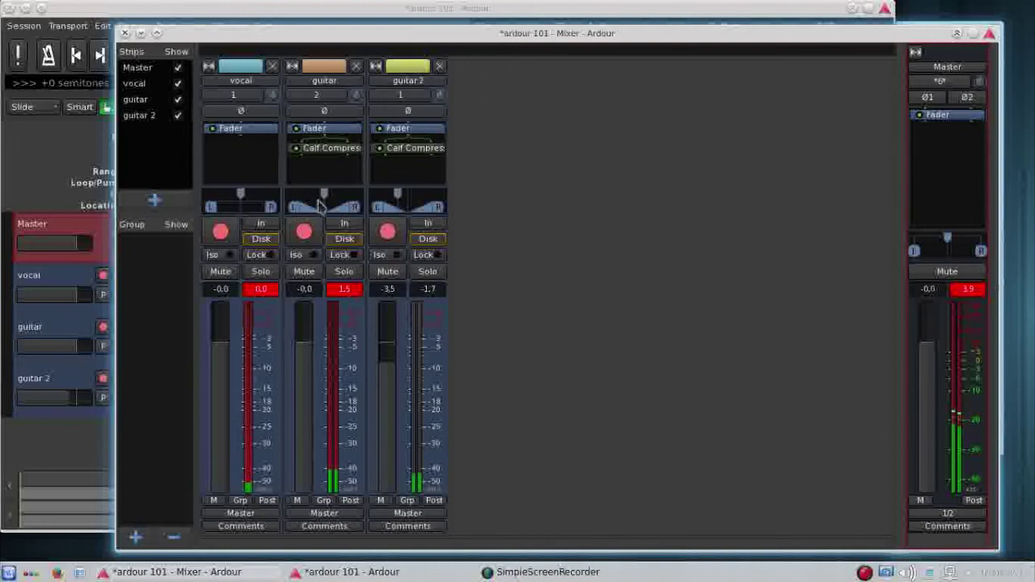
pyautogui.moveTo(332, 206)
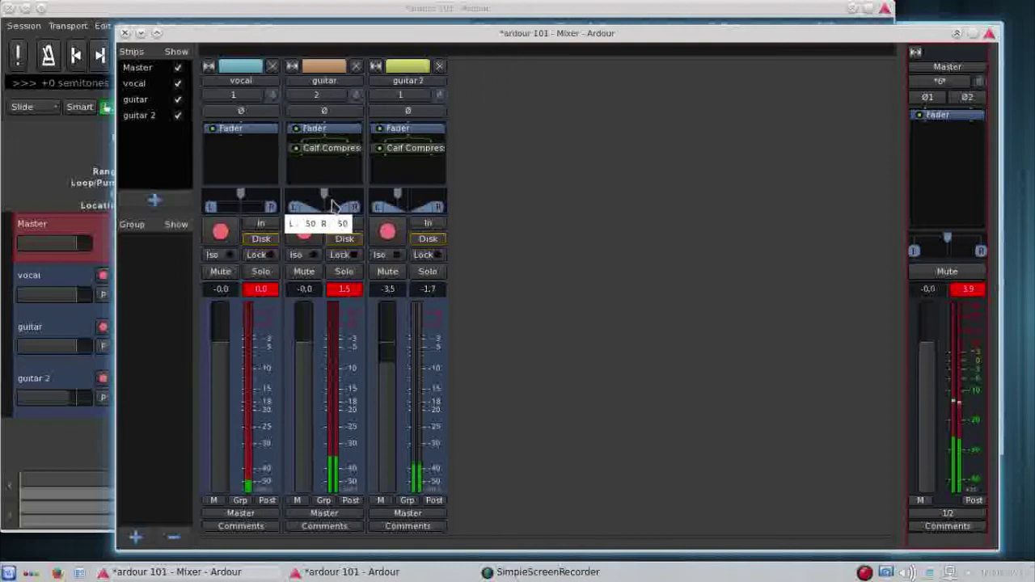
pyautogui.click(69, 182)
# Set the vocal Calf Reverb to a Medium room size with about 0.6 s decay
pyautogui.click(76, 55)
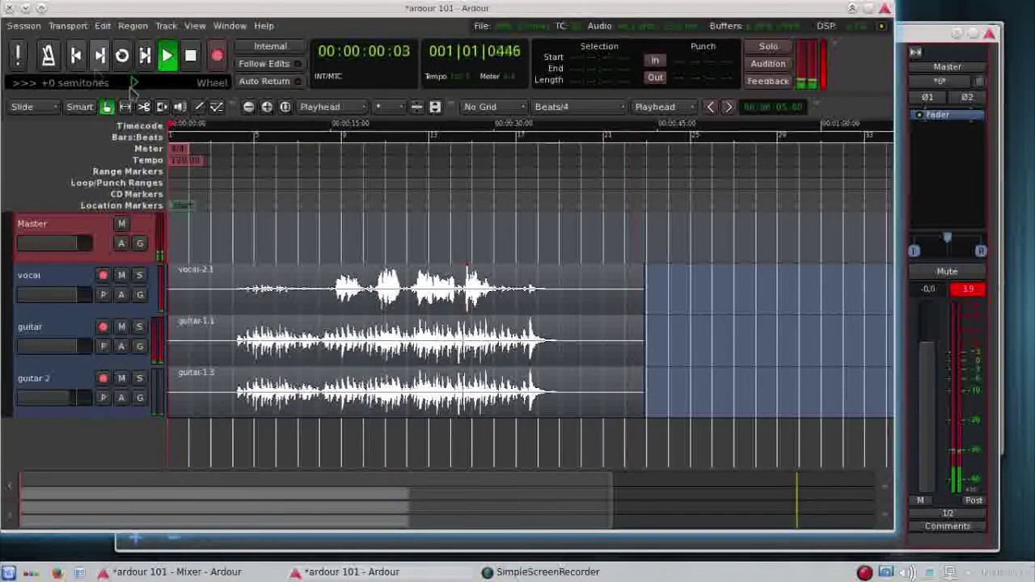
pyautogui.click(928, 207)
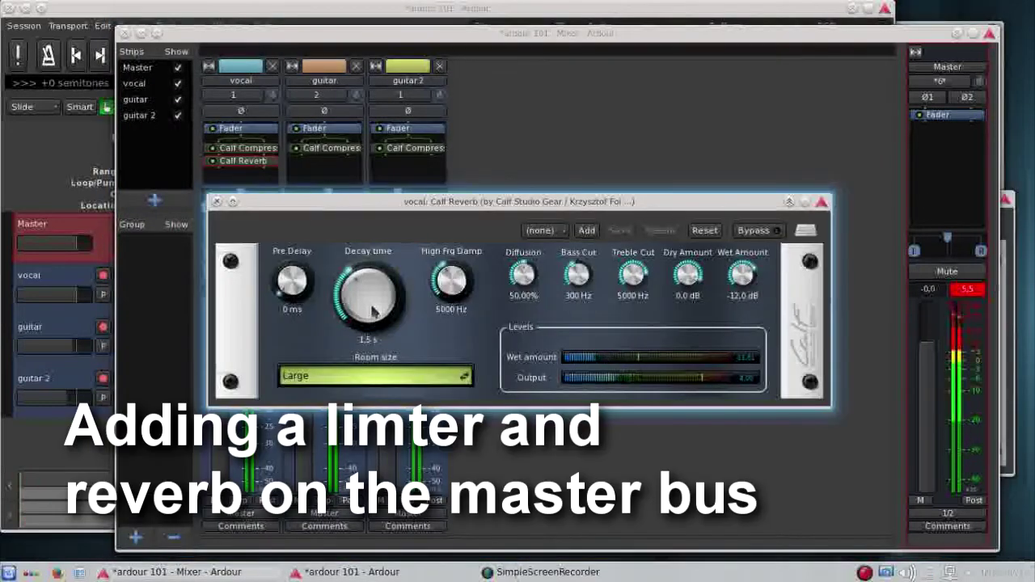
pyautogui.click(361, 376)
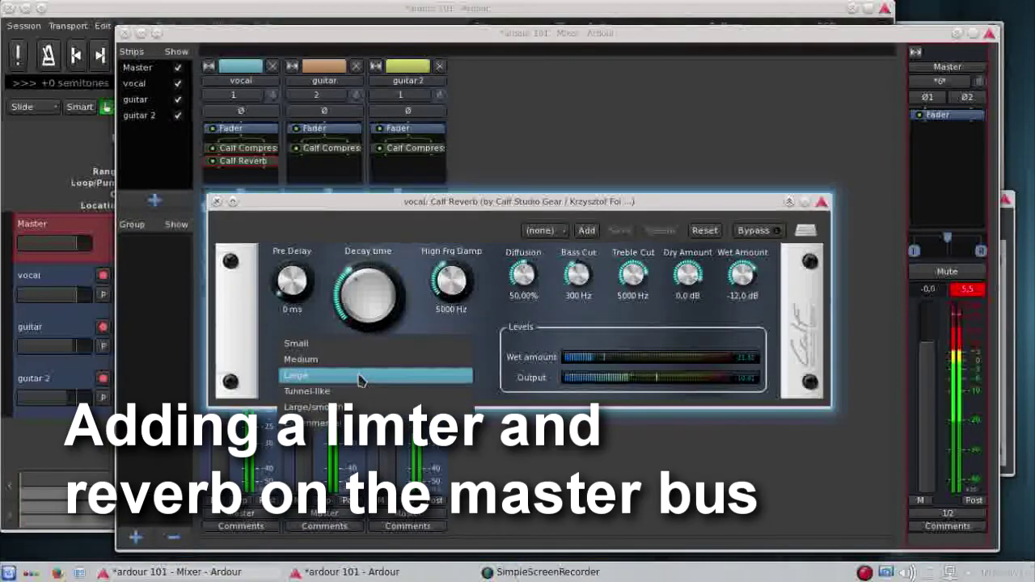
pyautogui.click(358, 361)
pyautogui.moveTo(353, 315); pyautogui.dragTo(363, 334)
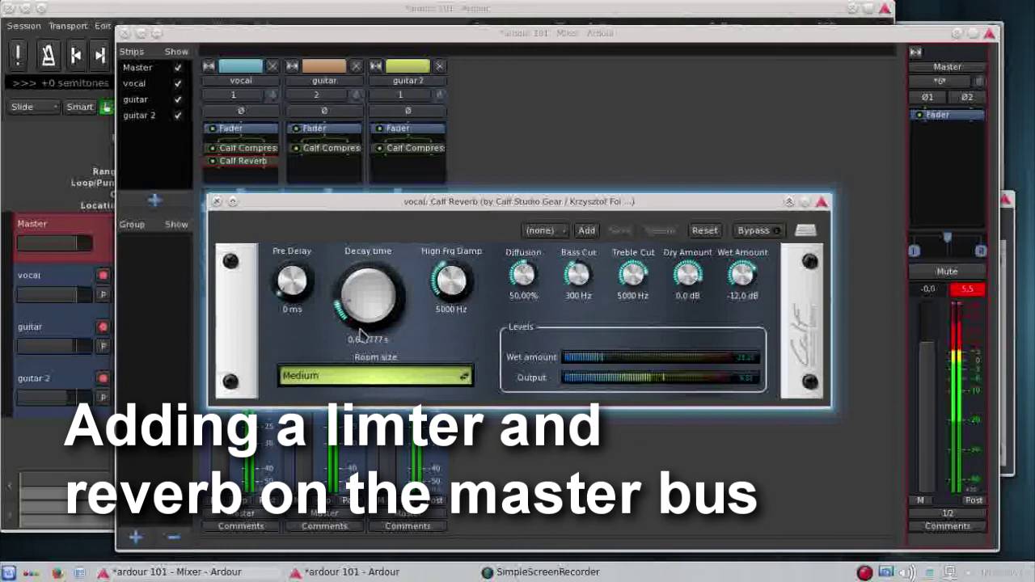
# Return to the Editor and rewind playback to the session start
pyautogui.hotkey('alt', 'm')
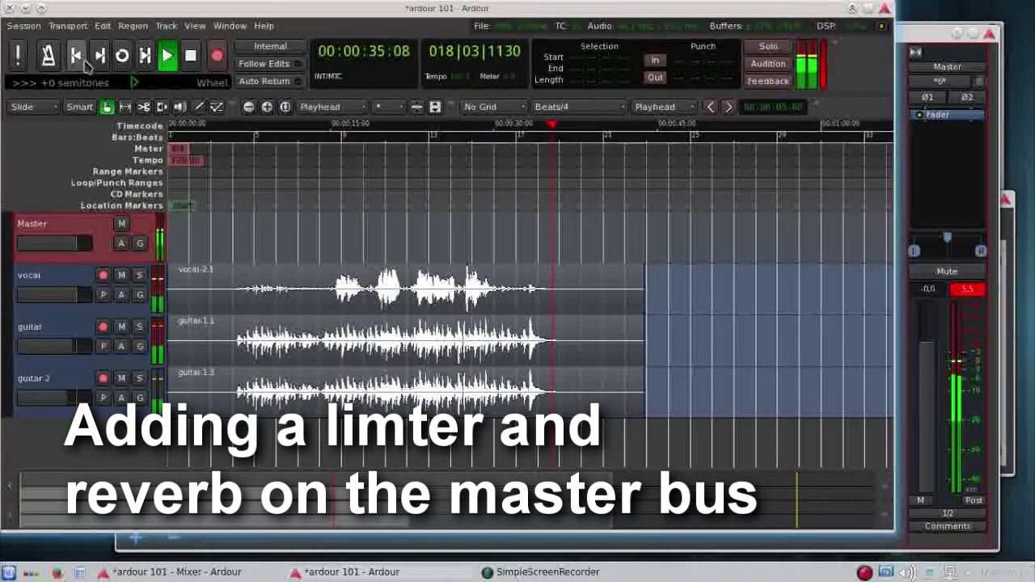
pyautogui.click(76, 55)
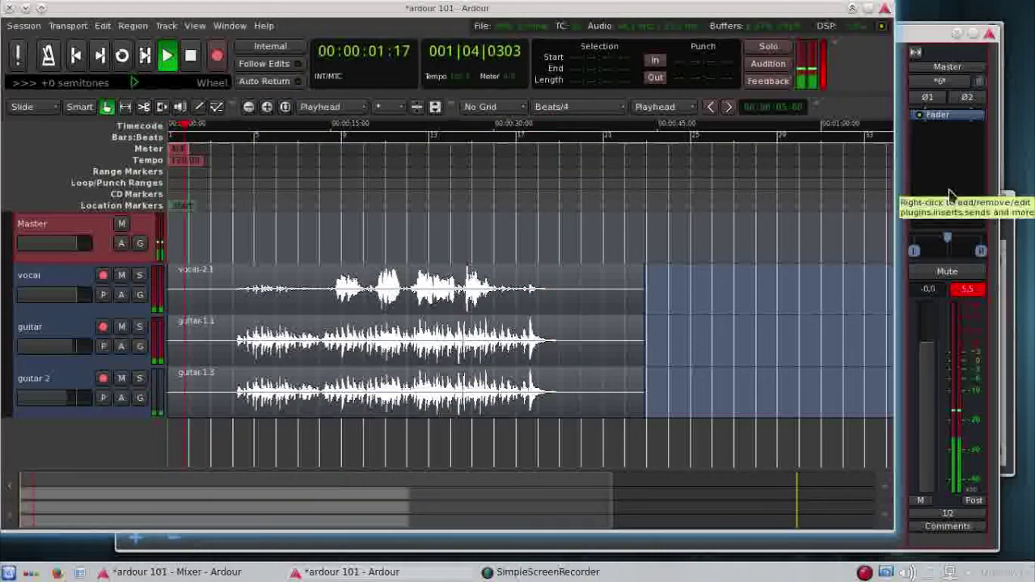
pyautogui.click(1011, 293)
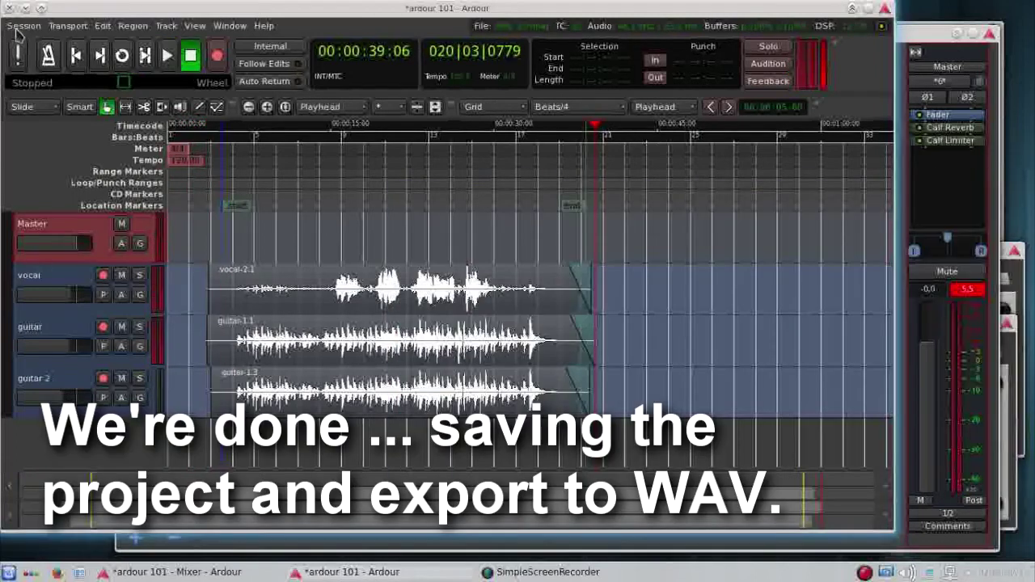
# Save the session and bring up Export To Audio File(s)
pyautogui.click(18, 25)
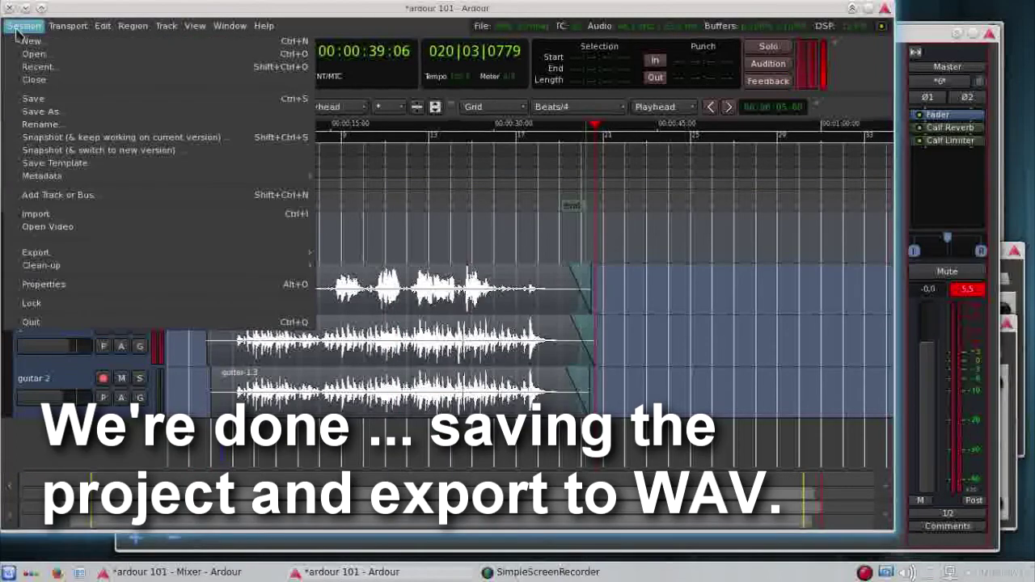
pyautogui.click(33, 98)
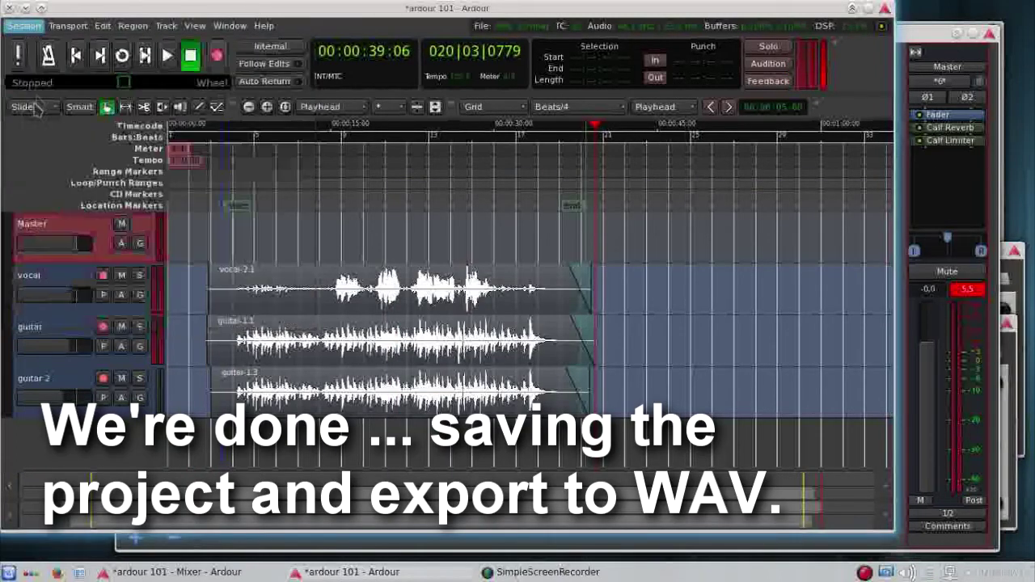
pyautogui.click(17, 26)
pyautogui.moveTo(61, 254)
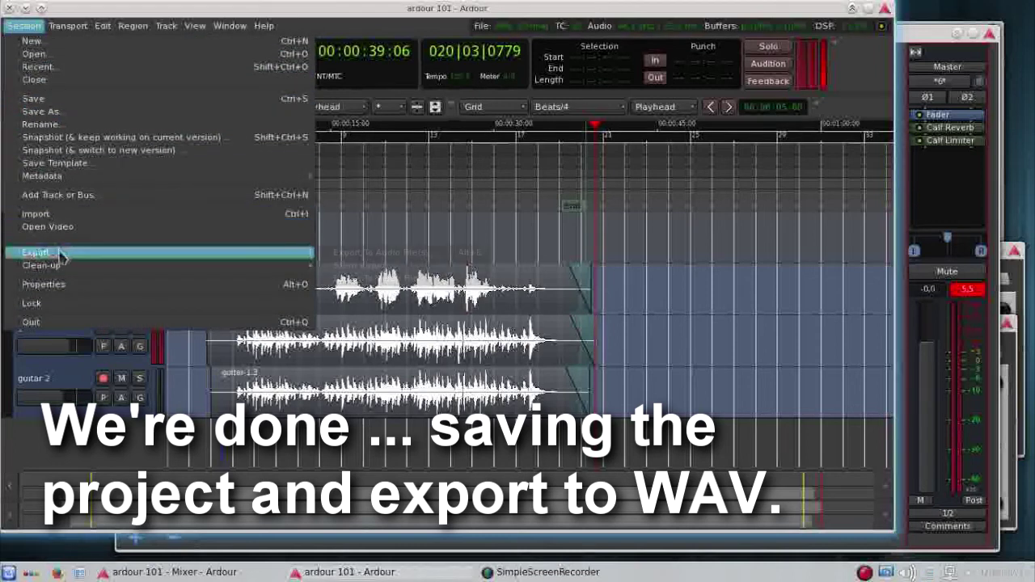
pyautogui.moveTo(292, 255)
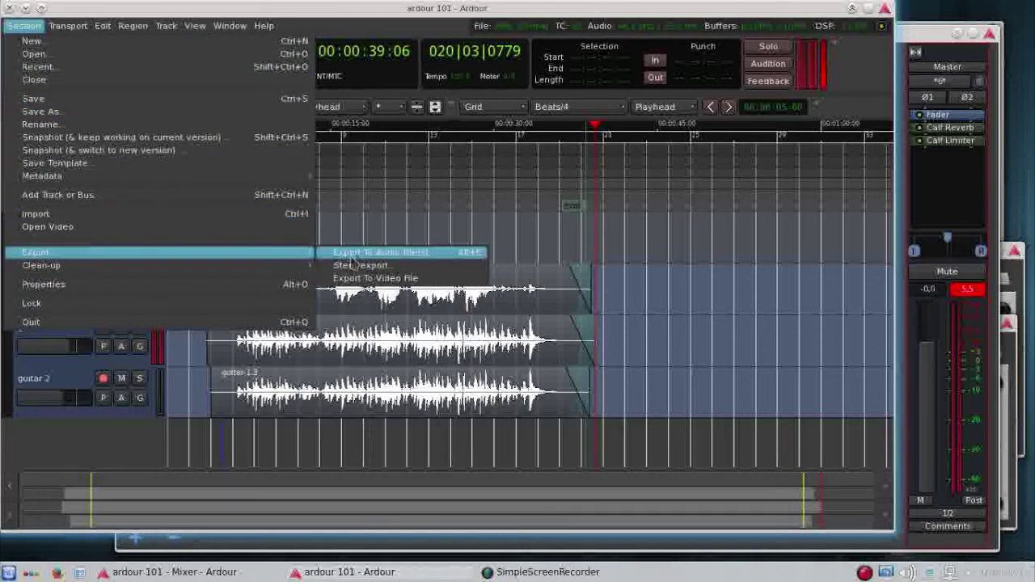
pyautogui.click(362, 254)
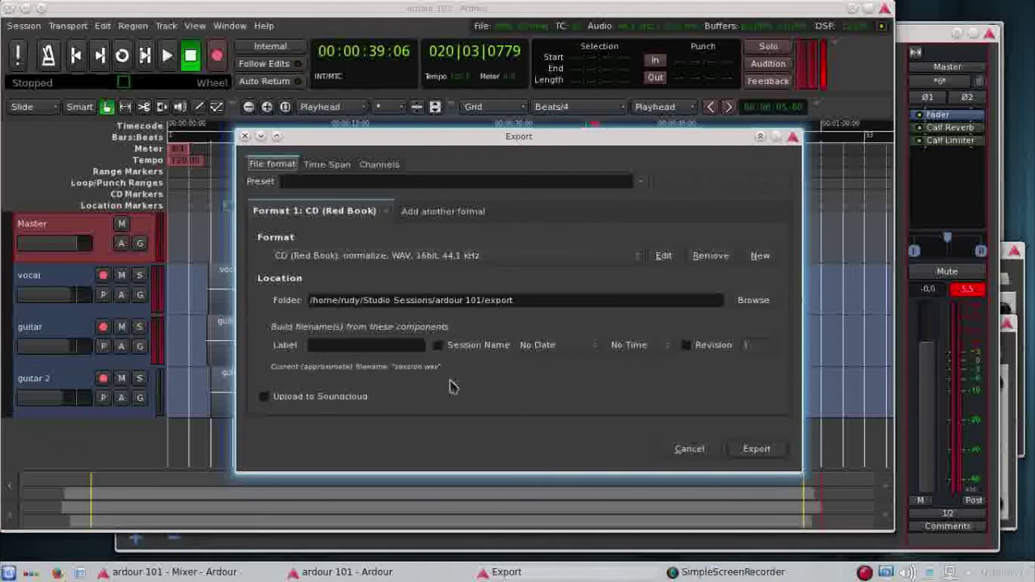
# Export a CD (Red Book) WAV named with the session name to the Desktop
pyautogui.click(471, 258)
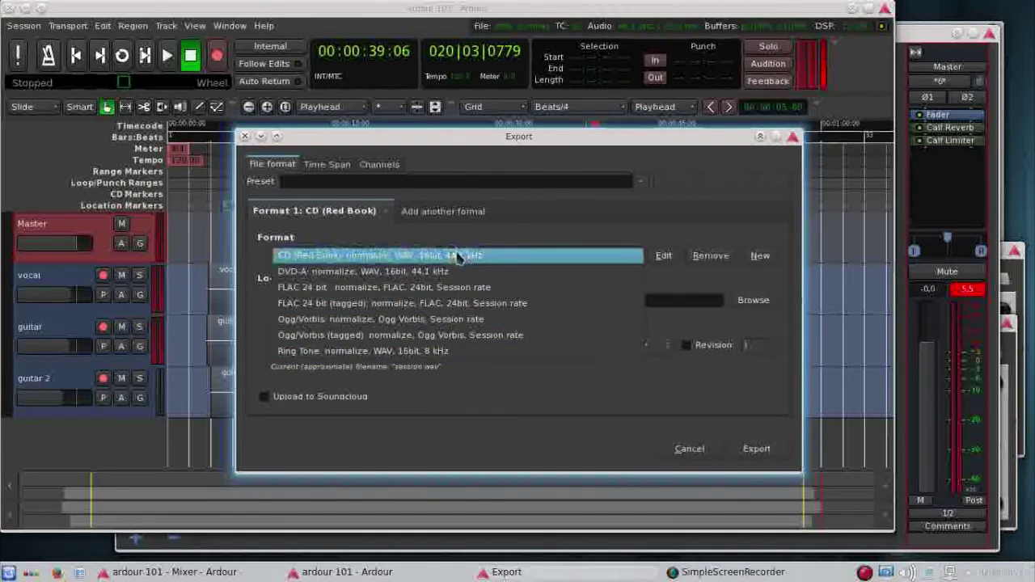
pyautogui.click(458, 255)
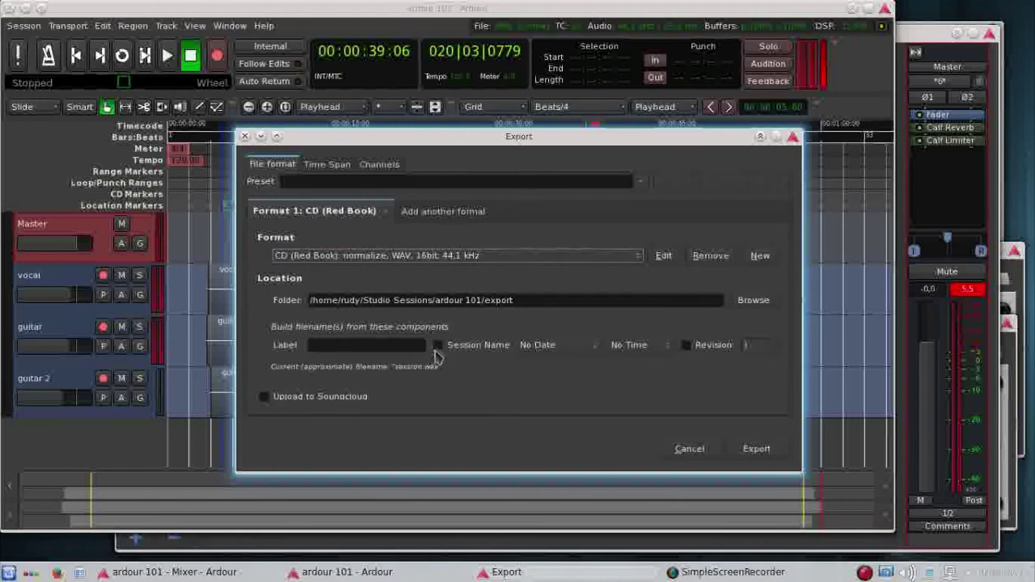
pyautogui.click(438, 344)
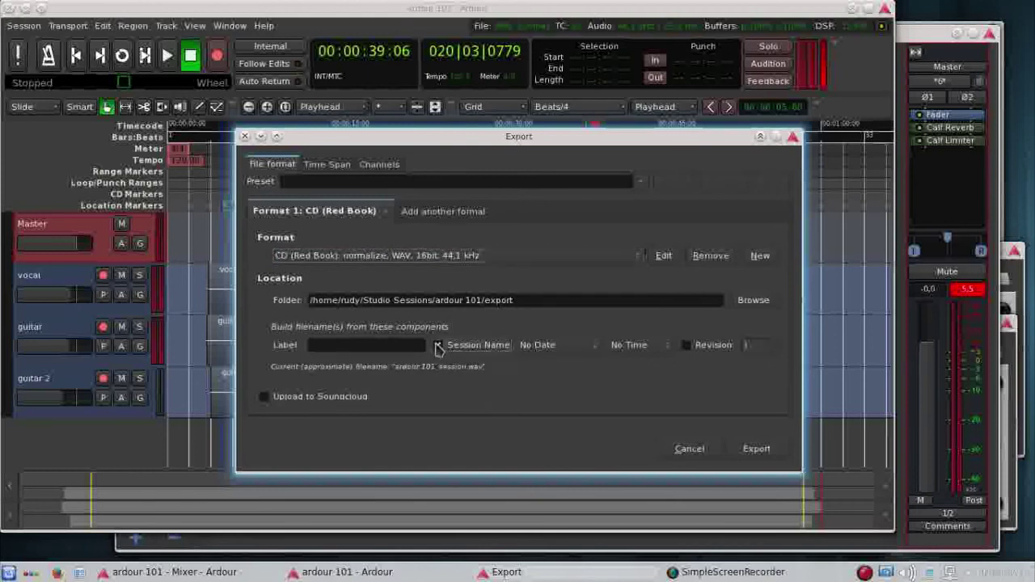
pyautogui.click(741, 306)
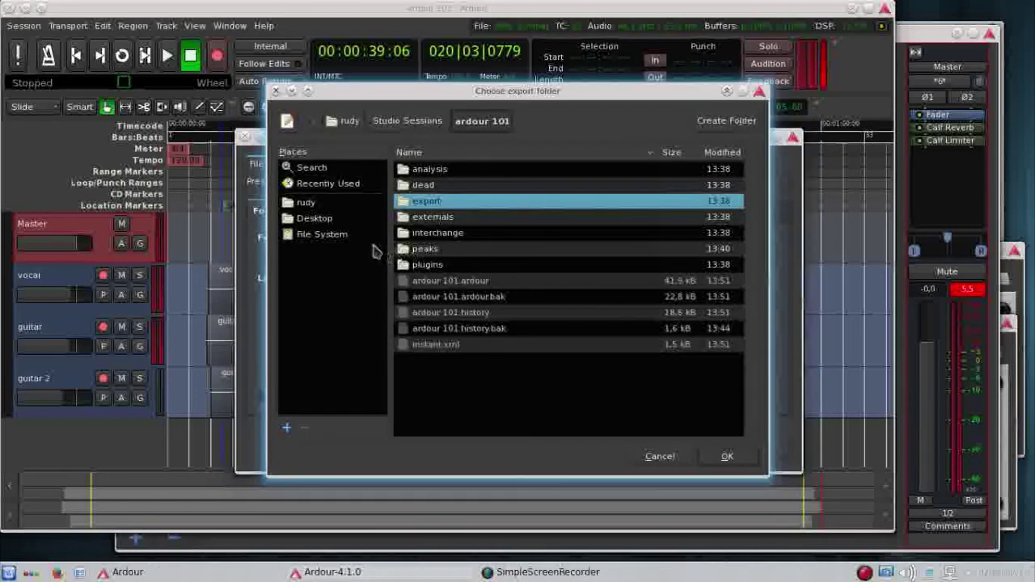
pyautogui.click(317, 220)
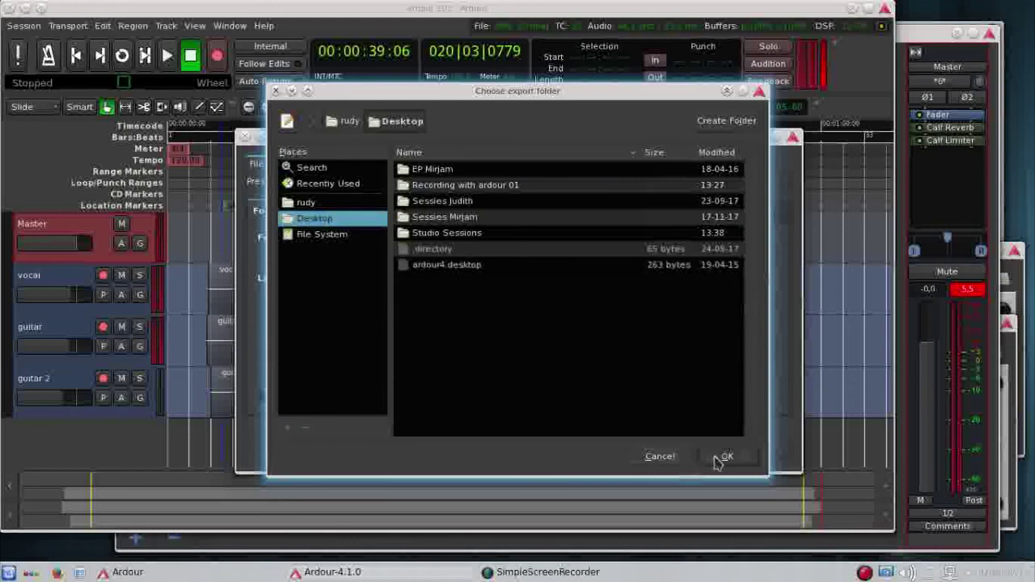
pyautogui.click(725, 456)
pyautogui.click(748, 451)
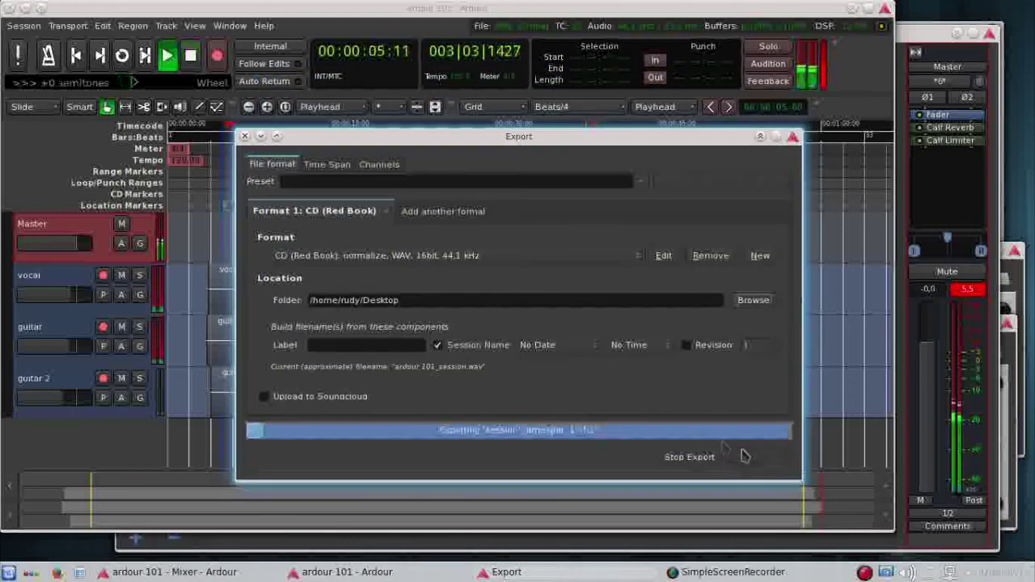